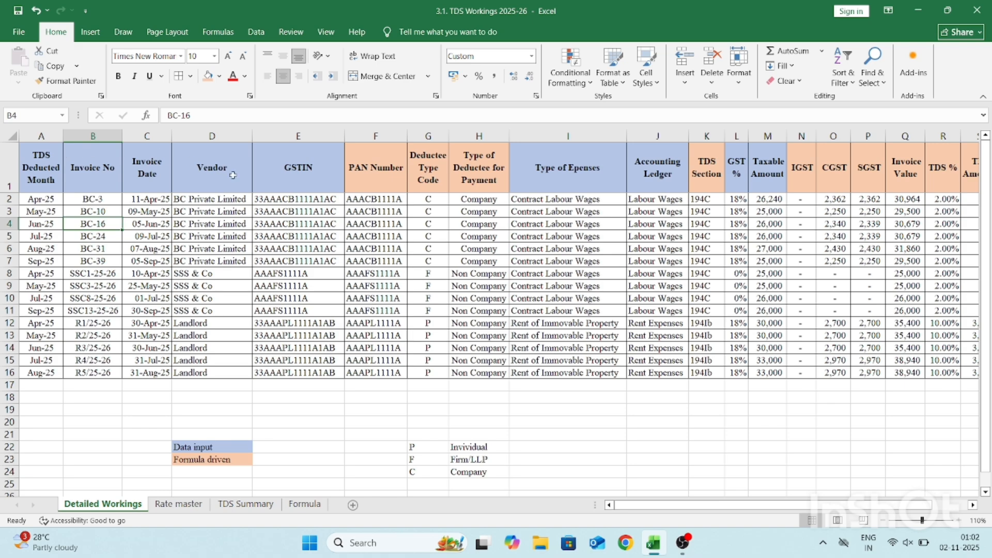
Review the data-input colour legend and the blue input headers, from Invoice Date, Vendor and GSTIN through to Taxable Amount.
click(207, 446)
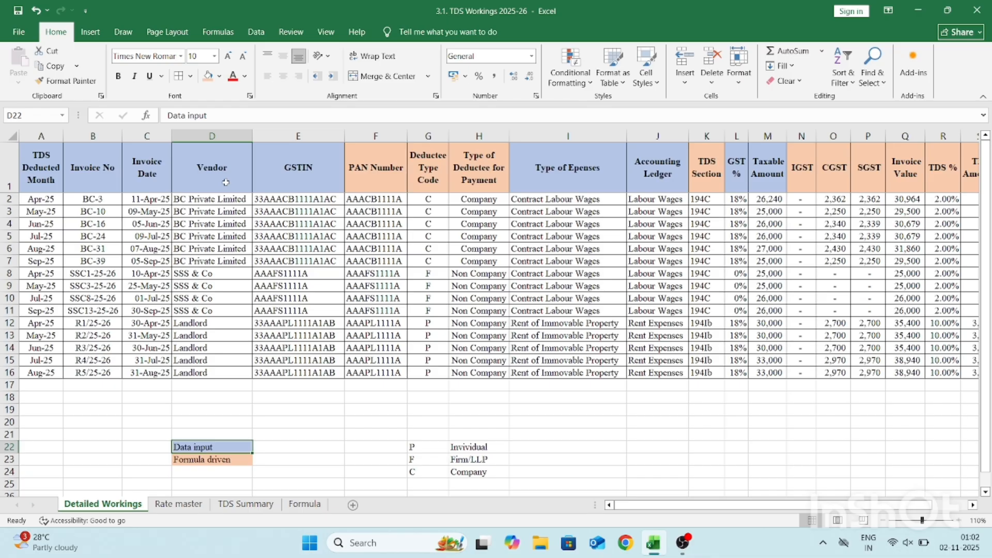
click(86, 135)
click(145, 164)
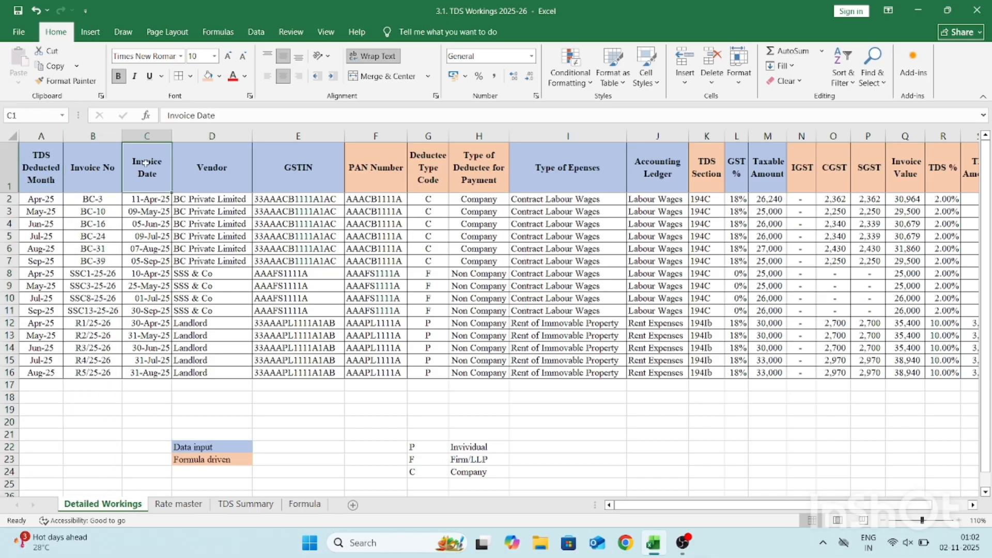
click(202, 176)
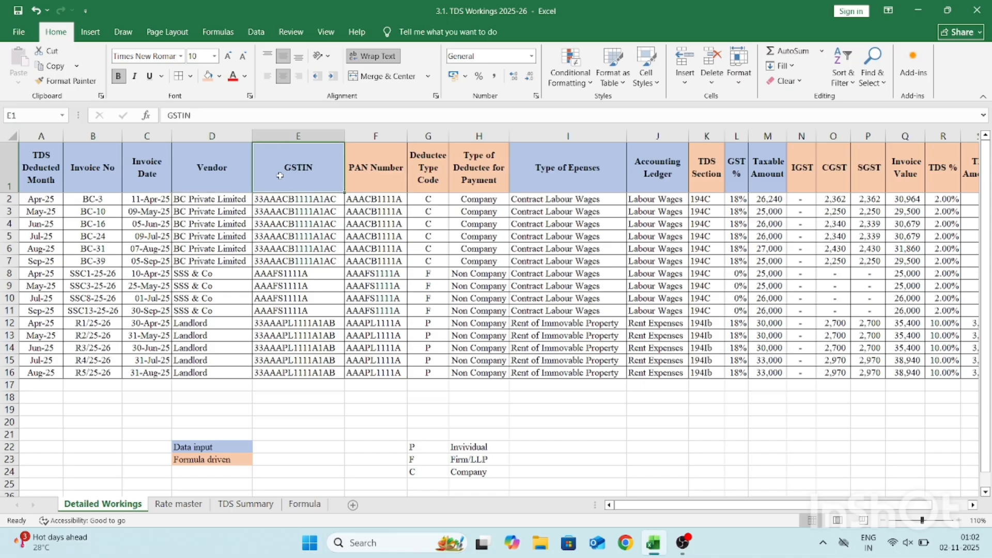
click(554, 182)
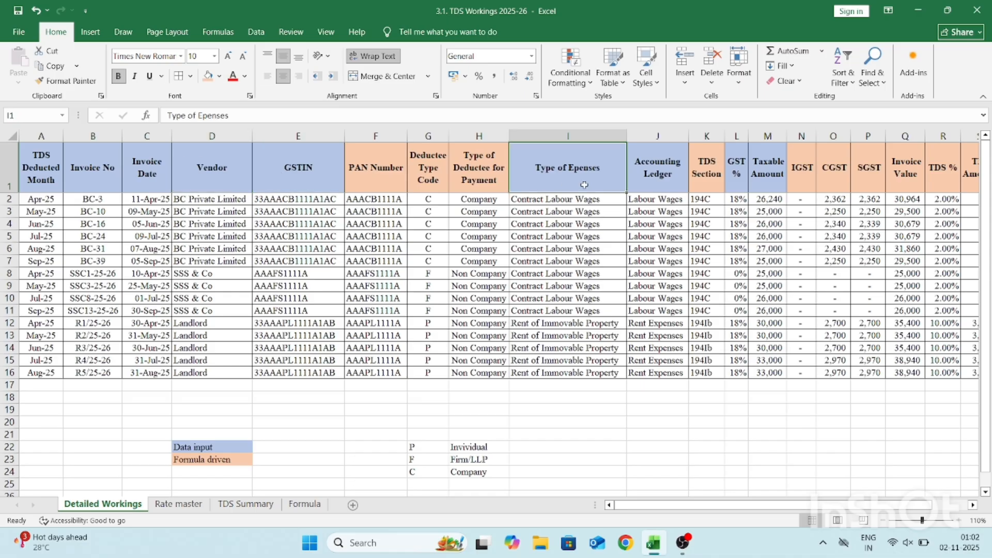
click(666, 188)
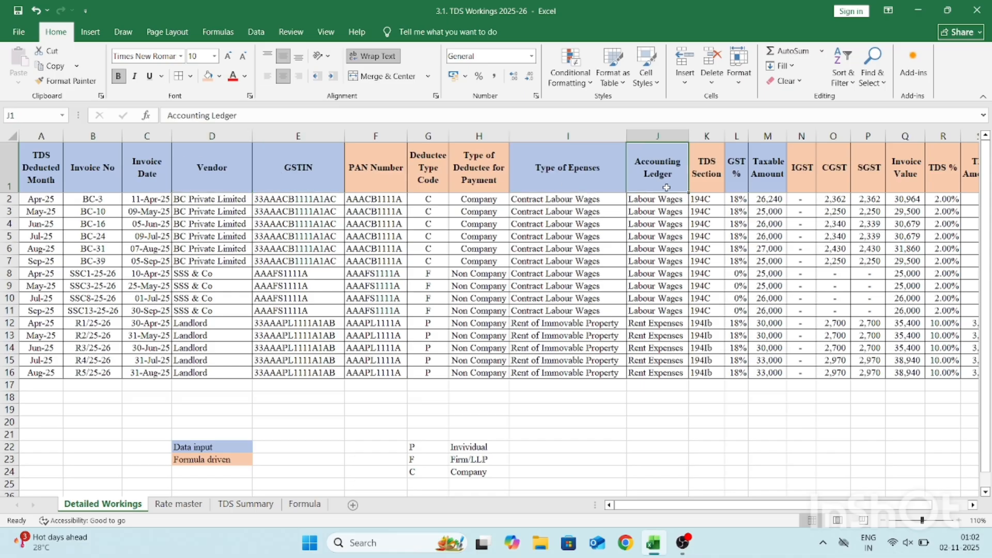
click(742, 190)
click(782, 187)
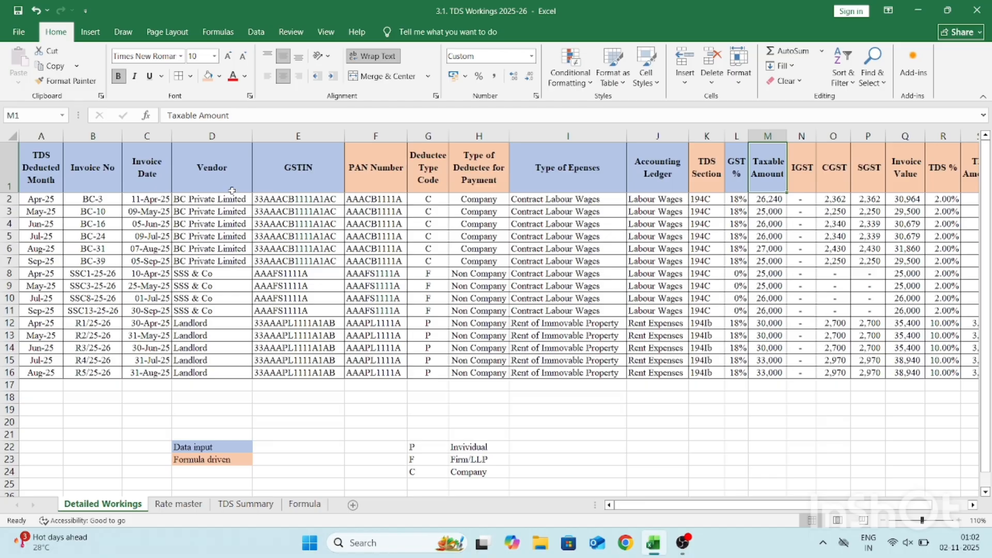
Examine the TDS Deducted Month column and the invoice dates of the Landlord entries in rows 12 to 16.
click(43, 135)
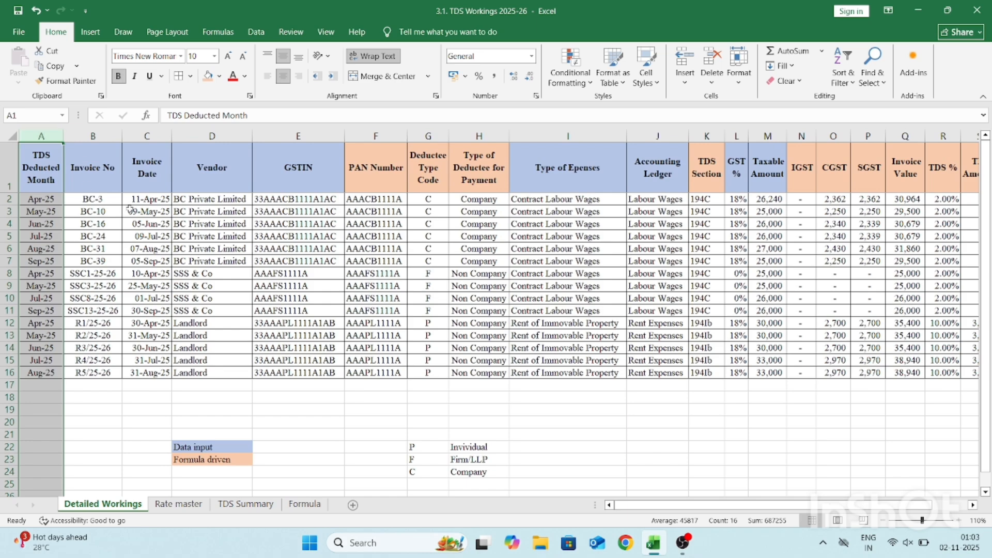
click(134, 199)
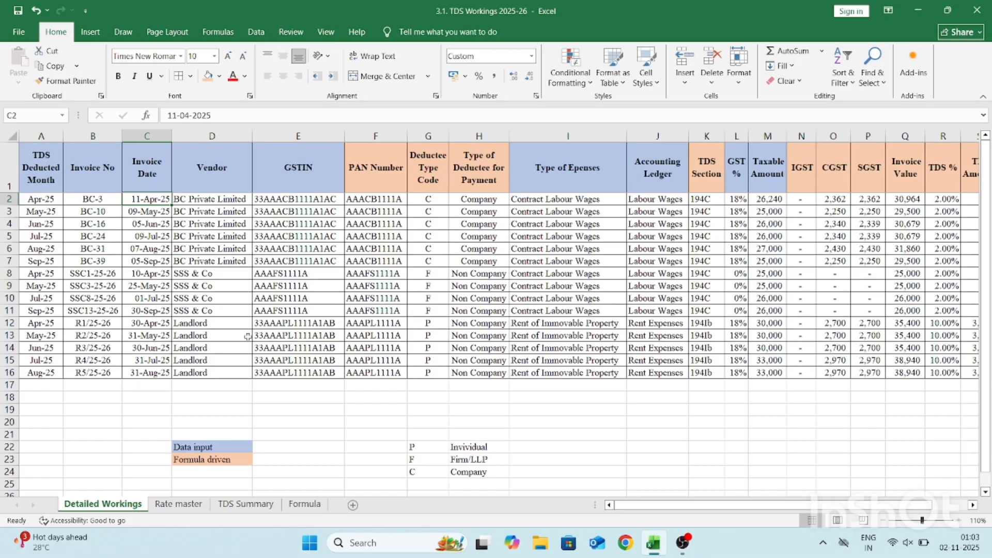
drag(227, 325, 236, 371)
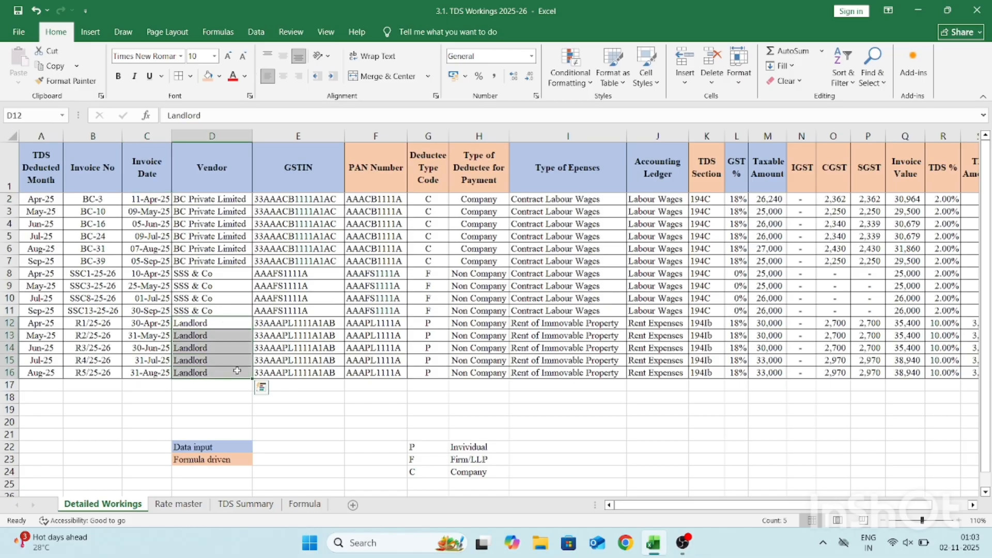
key(shift+space)
key(Up)
key(Down)
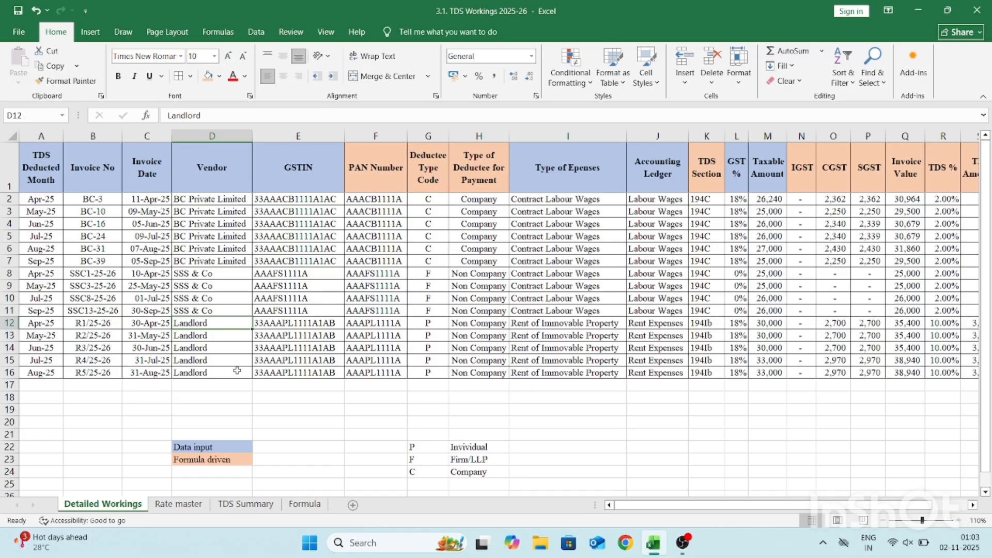
key(Left)
key(shift+Down)
key(shift+Down)
key(shift+Down)
key(shift+Down)
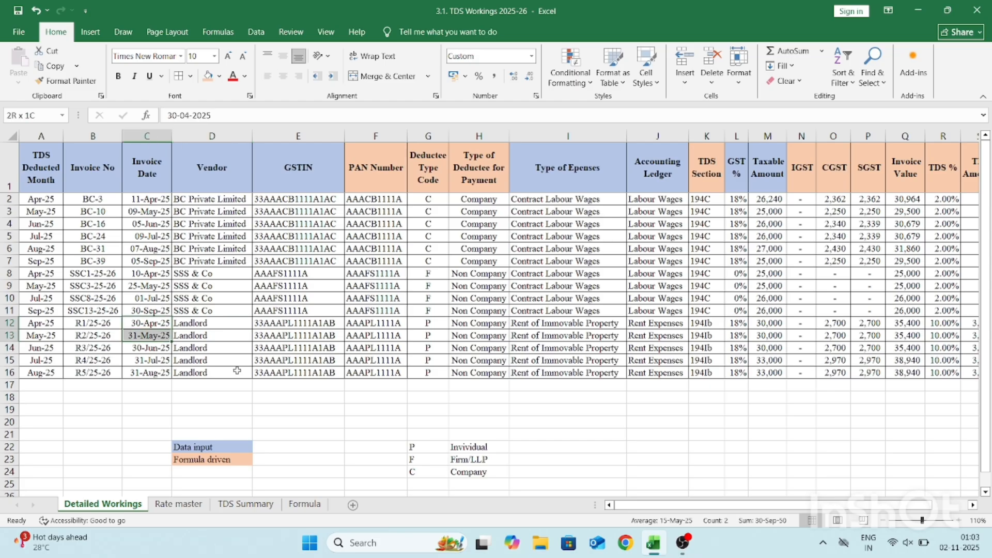
Compare the invoice dates of the BC Private Limited and SSS & Co entries in C2:C11 with the TDS deducted month.
key(Up)
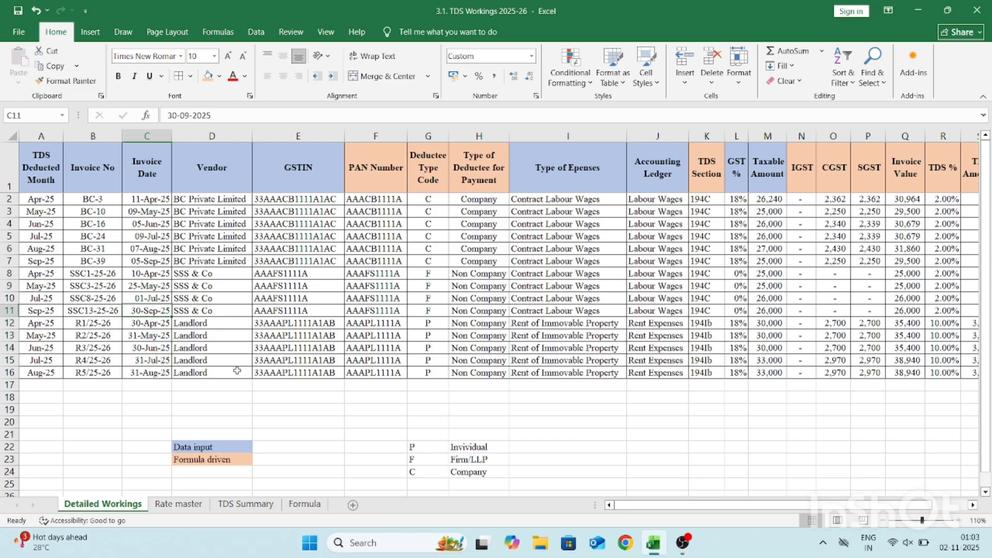
key(shift+Up)
key(shift+Up)
key(shift+Up)
key(shift+Up)
key(shift+Up)
key(shift+Up)
key(shift+Up)
key(shift+Up)
key(shift+Up)
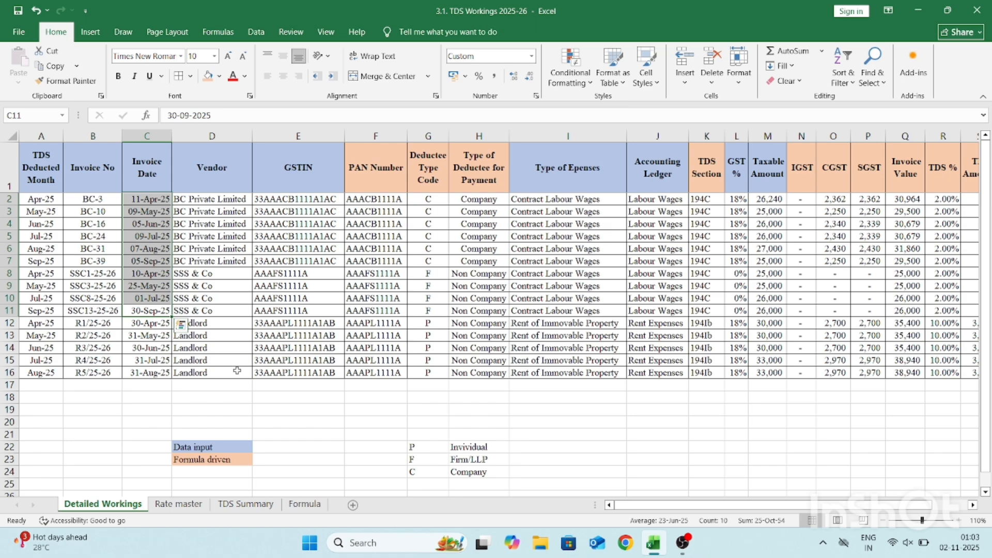
key(Up)
key(Up)
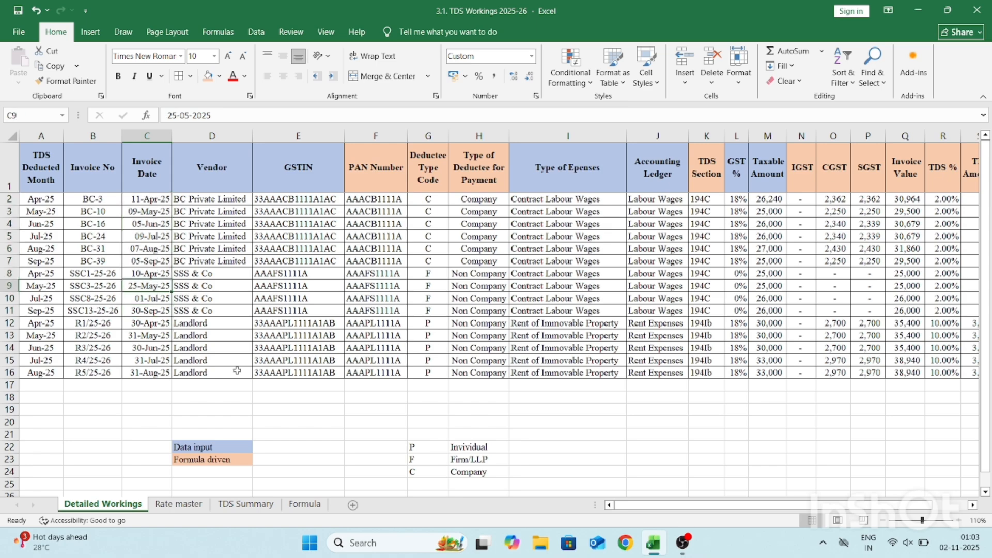
key(Left)
key(Left)
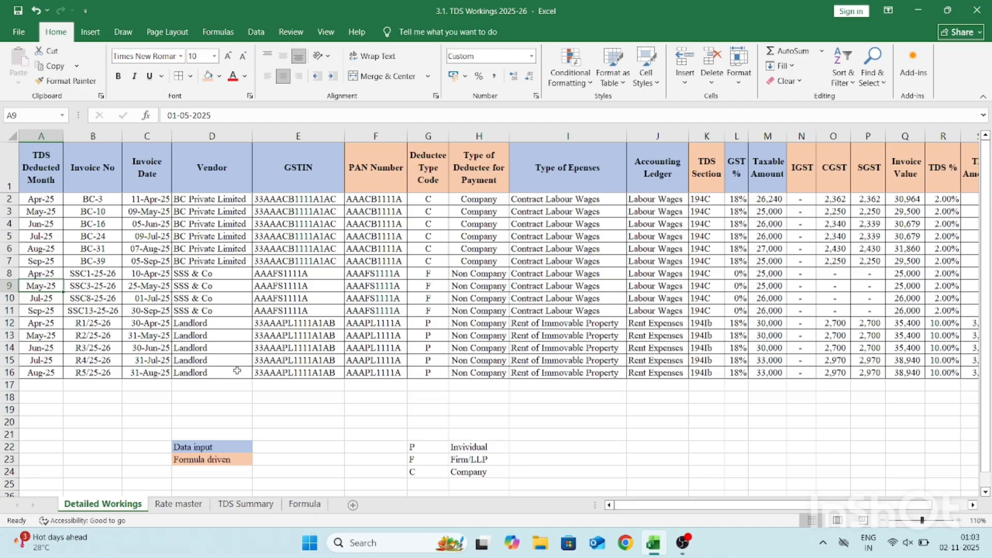
Check the GSTIN entries in E9 and E2 and the PAN Number formula in F2.
key(Right)
key(Right)
key(Right)
key(Right)
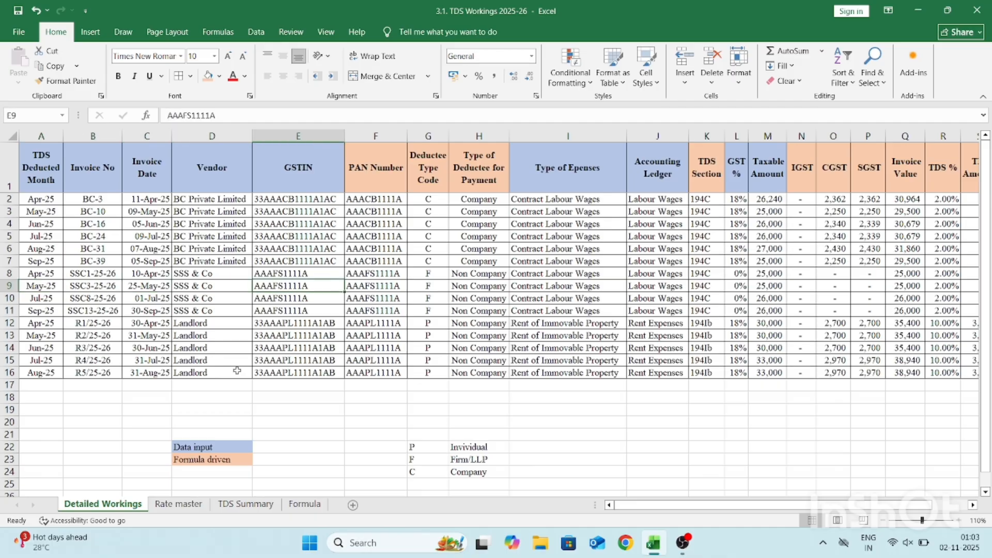
key(ctrl+Up)
key(Down)
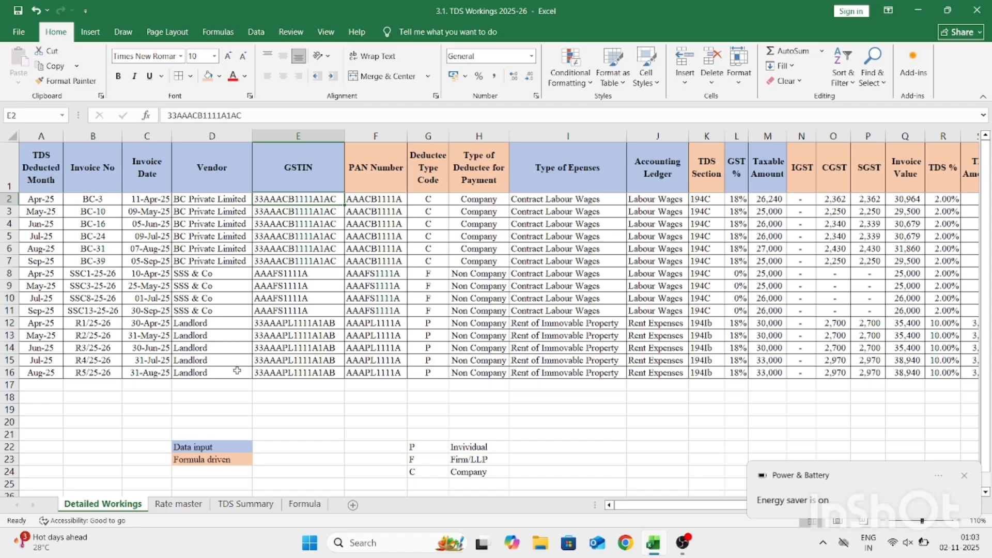
key(Right)
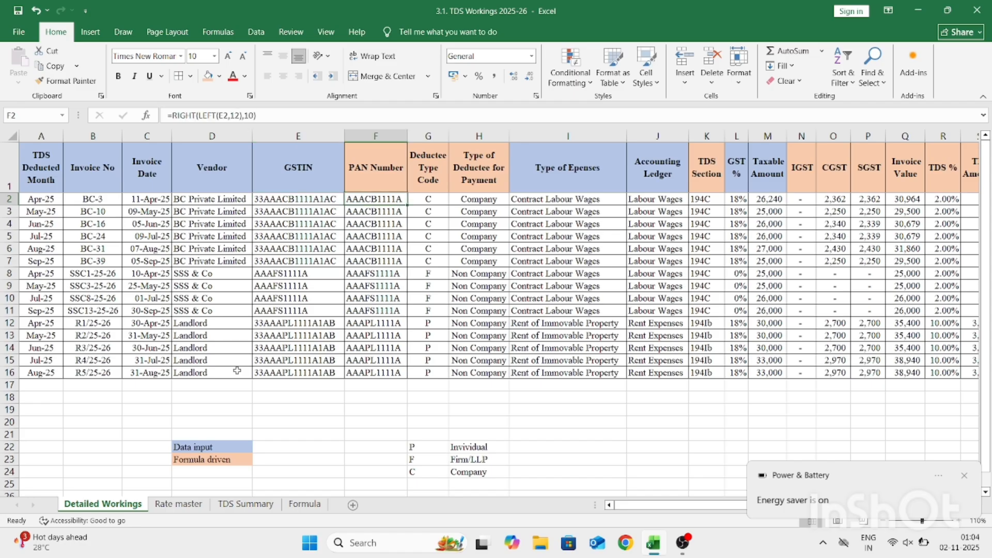
Examine the two-character prefix and the ten PAN characters that follow it within the GSTIN in E2.
key(Left)
key(F2)
key(Home)
key(Right)
key(Right)
key(shift+Right)
key(shift+Right)
key(shift+Right)
key(shift+Right)
key(shift+Right)
key(shift+Right)
key(shift+Right)
key(shift+Right)
key(shift+Right)
key(shift+Right)
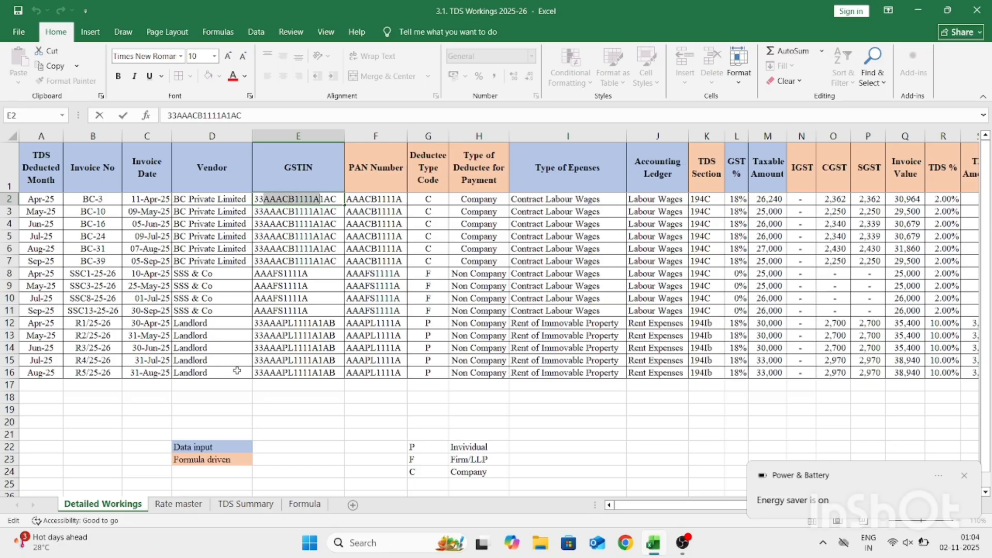
key(shift+Left)
key(shift+Left)
key(shift+Left)
key(shift+Left)
key(shift+Left)
key(shift+Left)
key(shift+Left)
key(shift+Left)
key(shift+Left)
key(shift+Left)
key(shift+Left)
key(shift+Left)
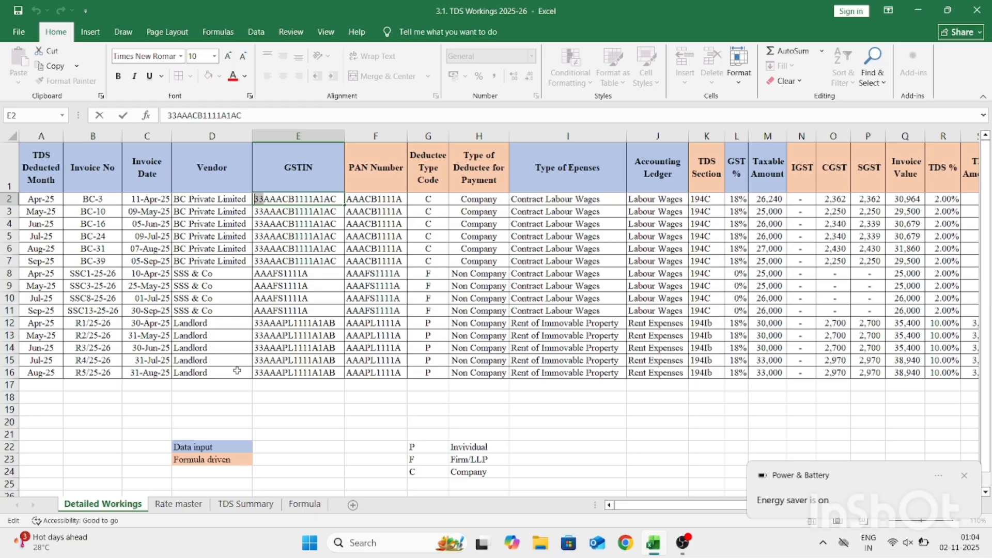
key(Right)
key(shift+Right)
key(shift+Right)
key(shift+Right)
key(shift+Right)
key(shift+Right)
key(shift+Right)
key(shift+Right)
key(shift+Right)
key(shift+Right)
key(shift+Right)
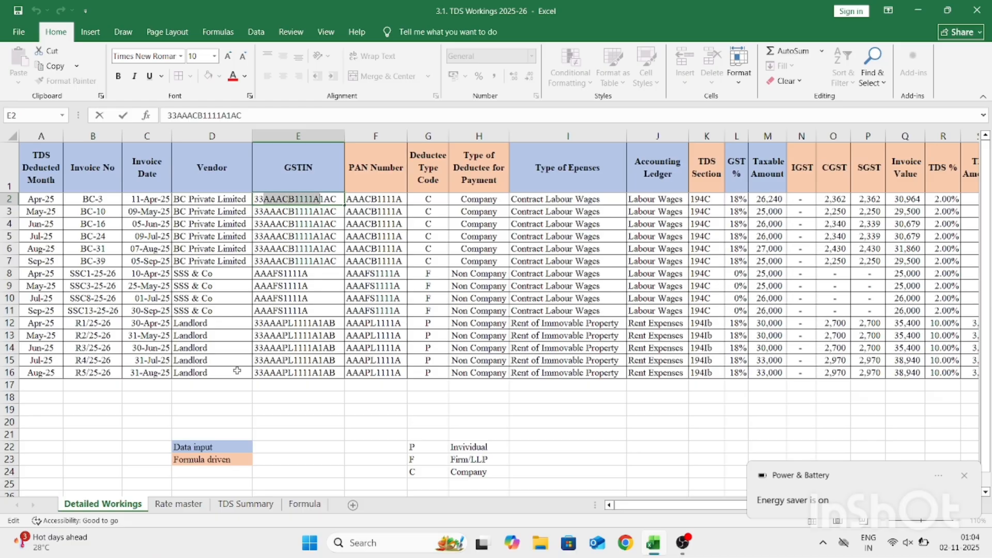
key(Tab)
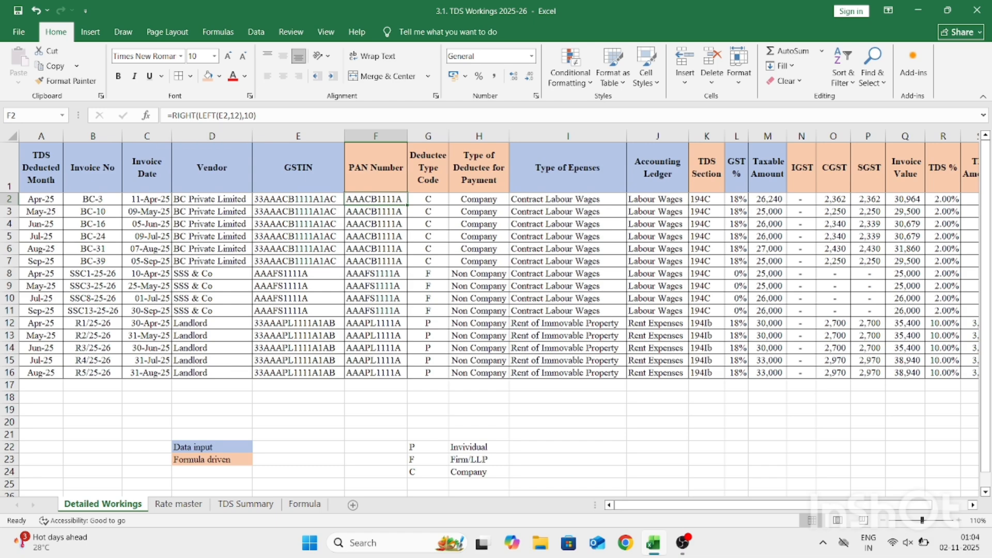
Inspect the nested LEFT(E2,12) part of the PAN Number formula in F2, leaving the formula as it is.
drag(196, 114, 240, 115)
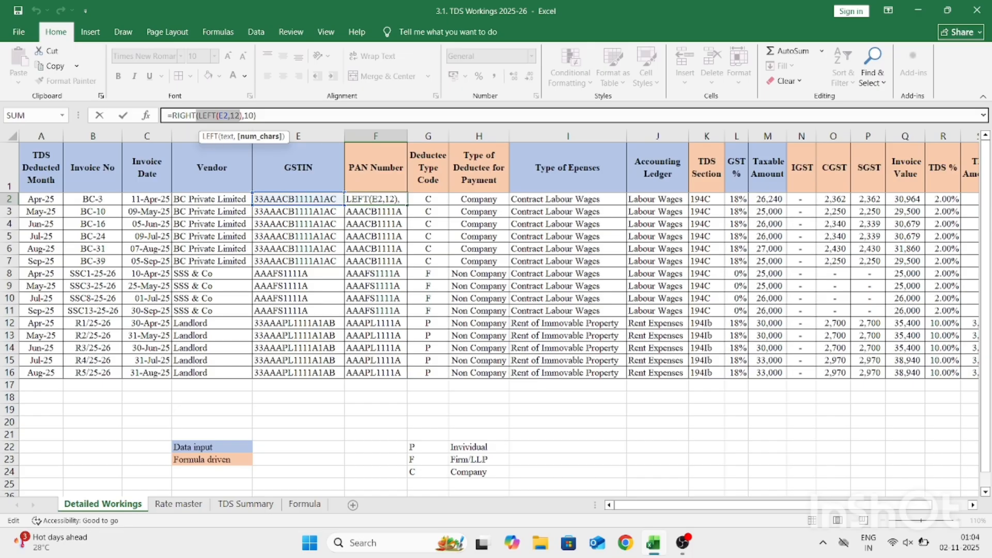
key(Escape)
key(F2)
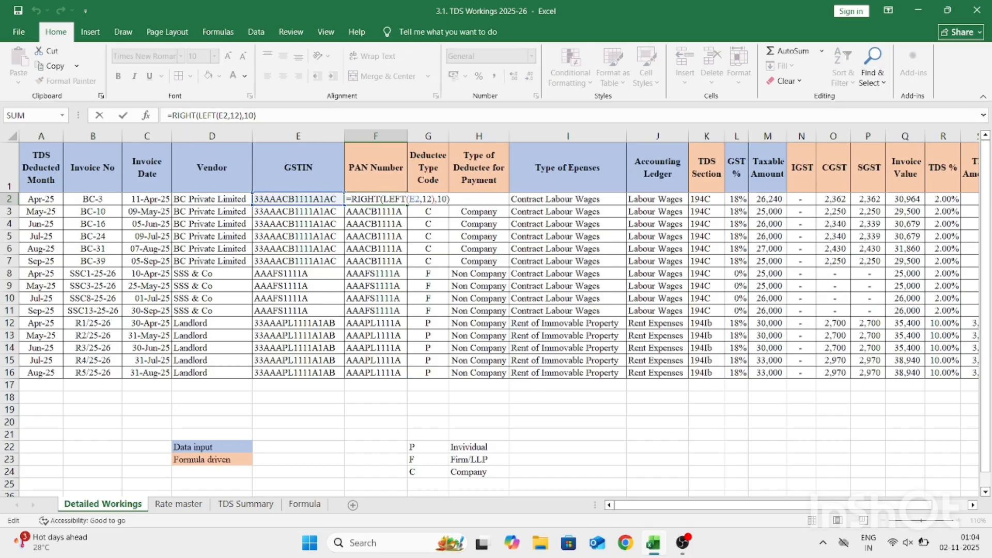
key(Escape)
key(F2)
key(Escape)
Trace the PAN formula's logic on the GSTIN in E2: its first 12 characters, then the last 10 of those.
key(Left)
key(F2)
key(Home)
key(shift+Right)
key(shift+Right)
key(shift+Right)
key(shift+Right)
key(shift+Right)
key(shift+Right)
key(shift+Right)
key(shift+Right)
key(shift+Right)
key(shift+Right)
key(shift+Right)
key(shift+Right)
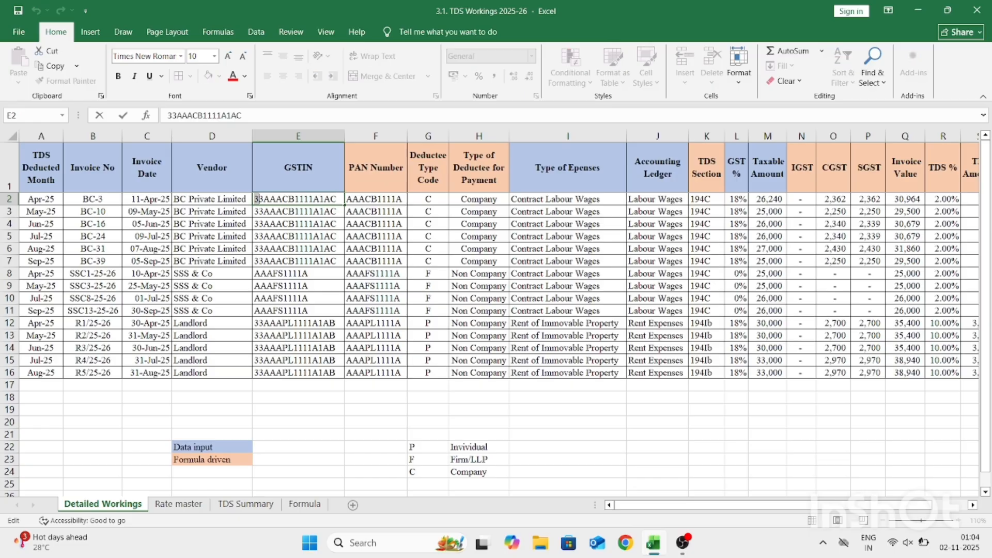
key(Right)
key(shift+Left)
key(shift+Left)
key(shift+Left)
key(shift+Left)
key(shift+Left)
key(shift+Left)
key(shift+Left)
key(shift+Left)
key(shift+Left)
key(shift+Left)
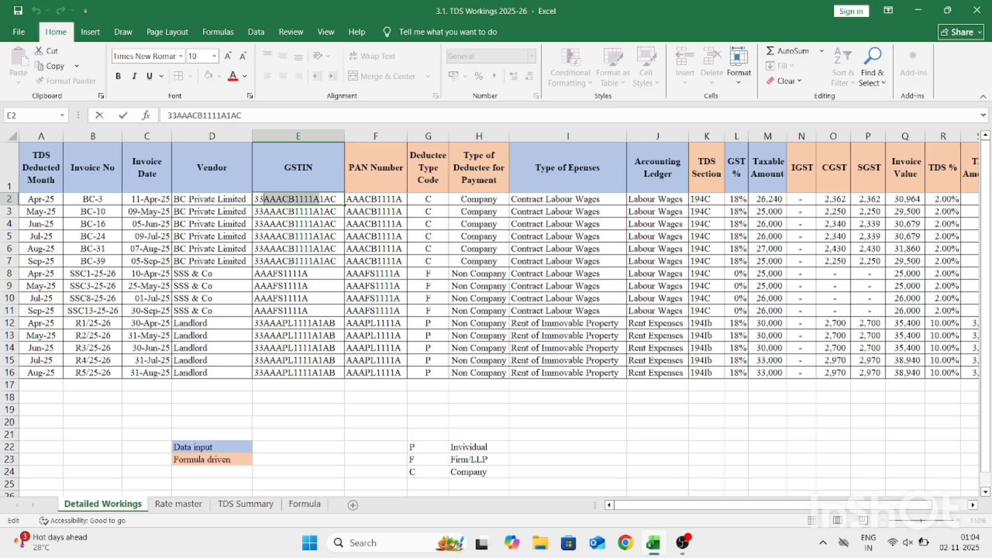
key(Escape)
key(Right)
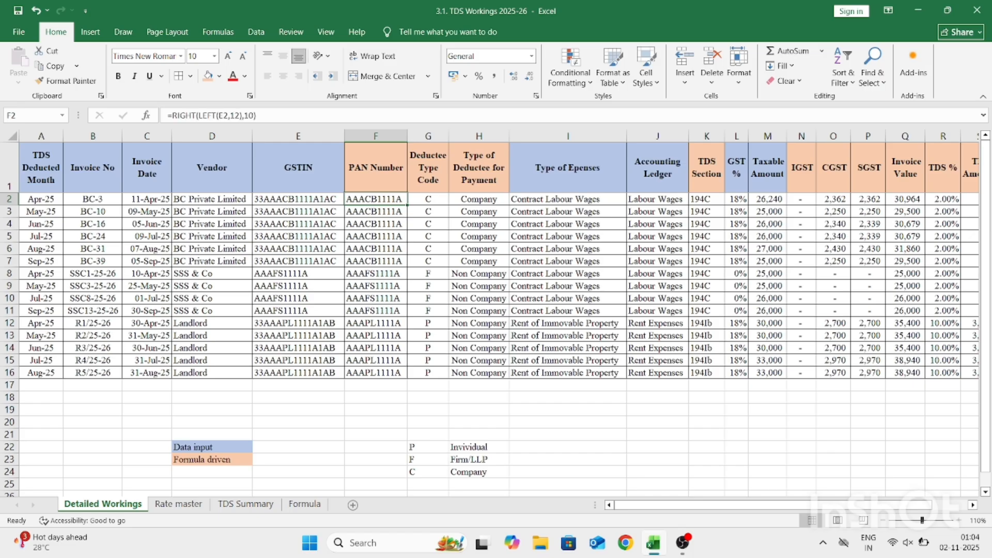
Review the SSS & Co entries in the GSTIN column from E8 down and the PAN Number formula in F8.
key(Down)
key(Down)
key(Down)
key(Down)
key(Down)
key(Down)
key(Down)
key(Left)
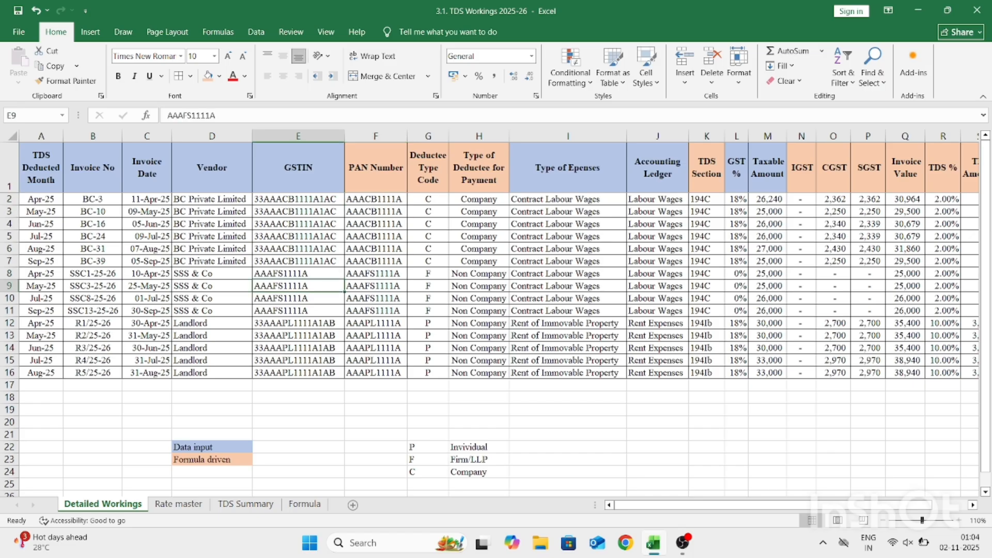
key(Up)
key(shift+Down)
key(shift+Down)
key(Right)
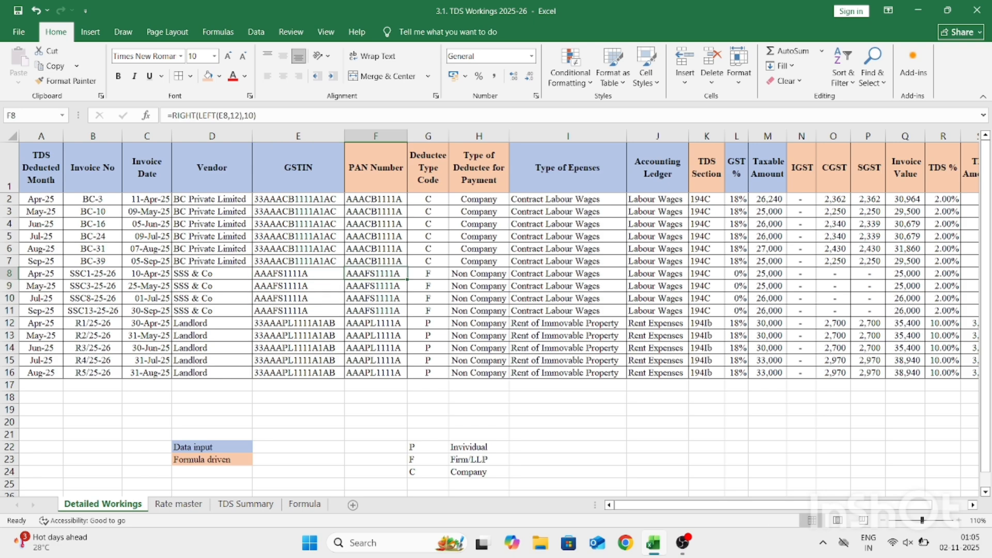
Go back up the PAN Number column and examine the complete formula in F2.
key(Up)
key(Up)
key(Up)
key(Up)
key(Up)
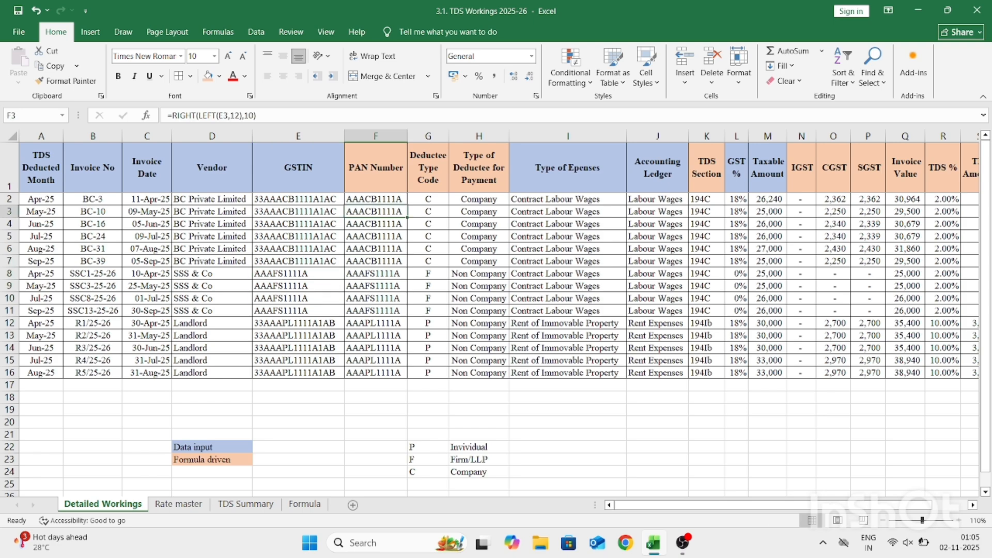
key(Up)
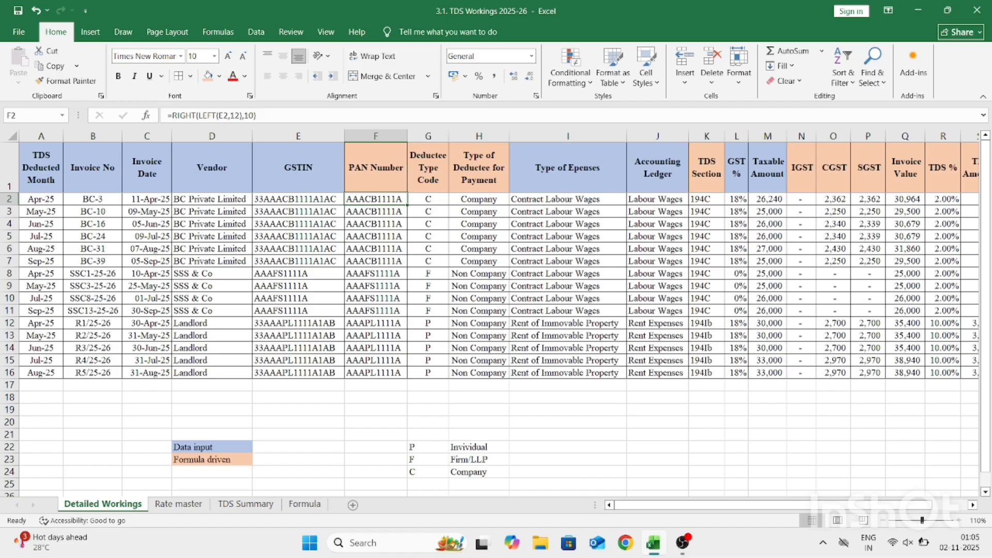
key(F2)
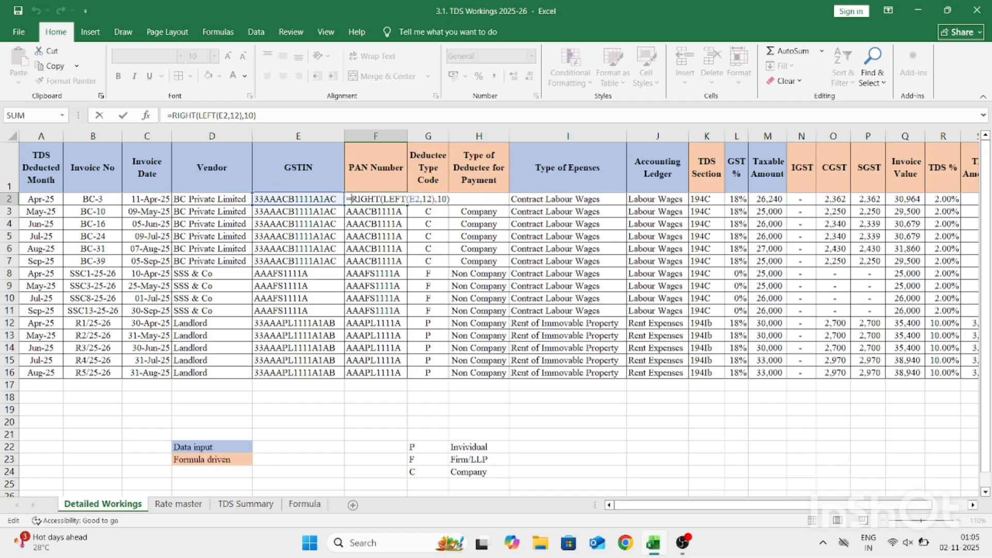
key(Return)
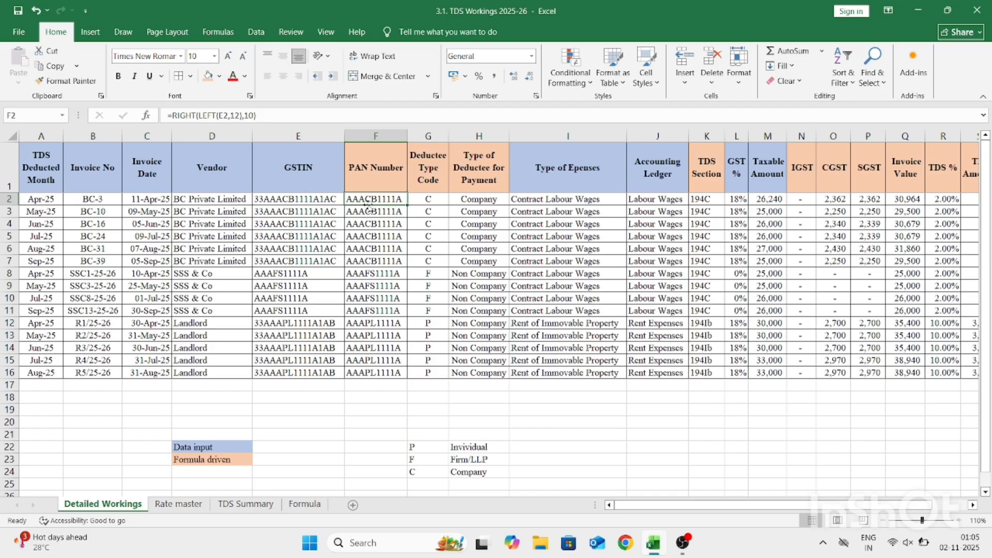
Examine the deductee type code legend in G22:H24, covering codes P, F and C.
click(406, 435)
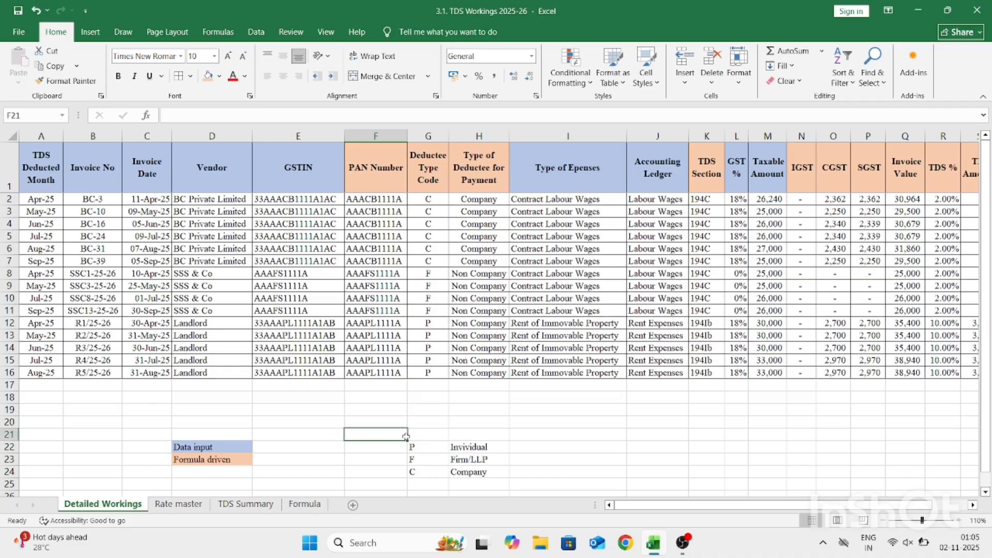
key(Down)
key(Right)
key(ctrl+shift+Right)
key(ctrl+shift+Down)
key(Down)
key(Down)
key(shift+Right)
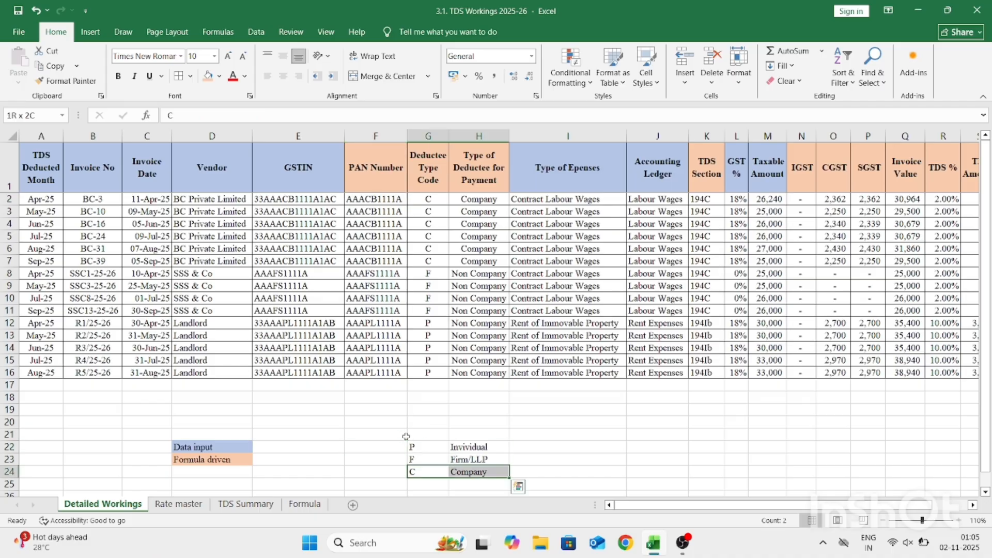
Compare the PAN in F9 and the deductee code in G13 with the Firm/LLP and individual rows of the code legend.
click(380, 287)
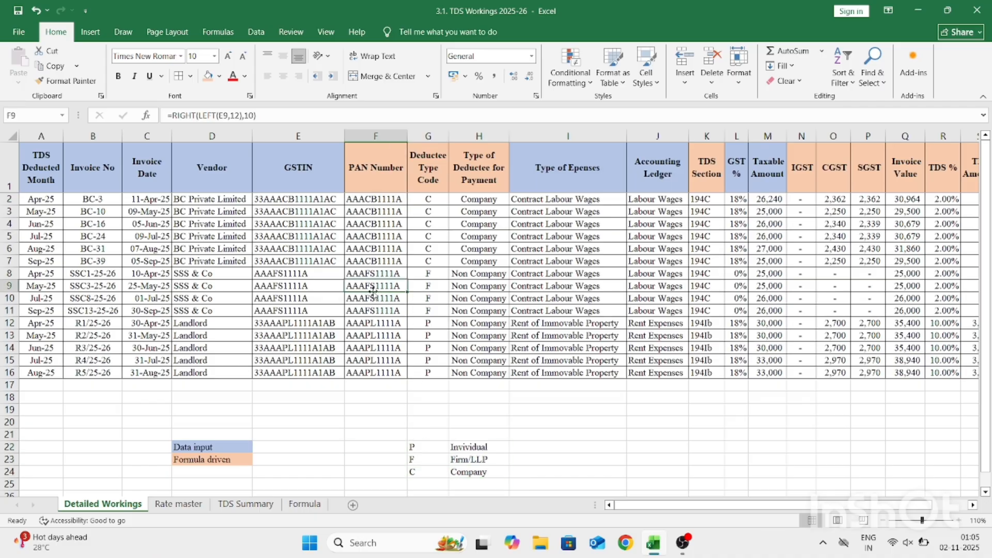
click(435, 469)
key(shift+Right)
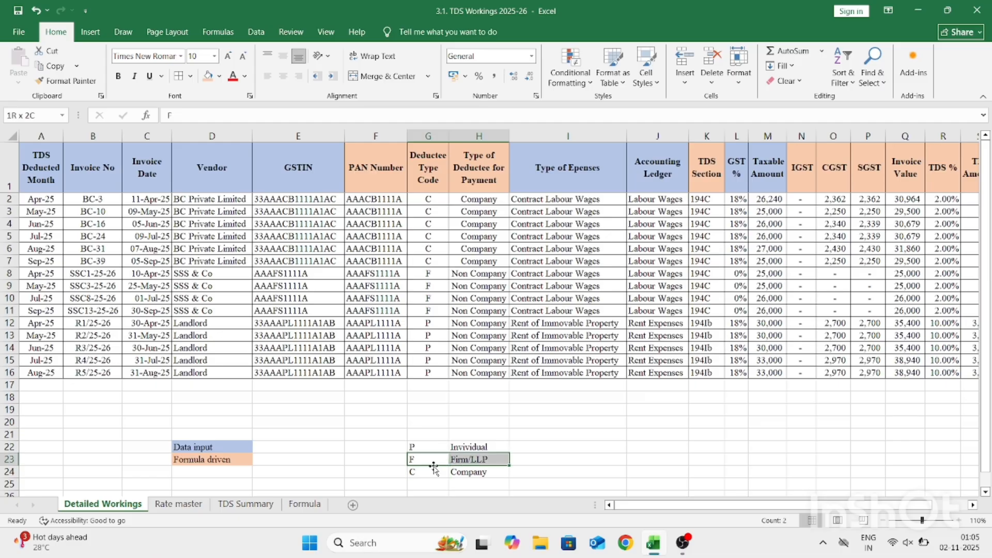
click(433, 333)
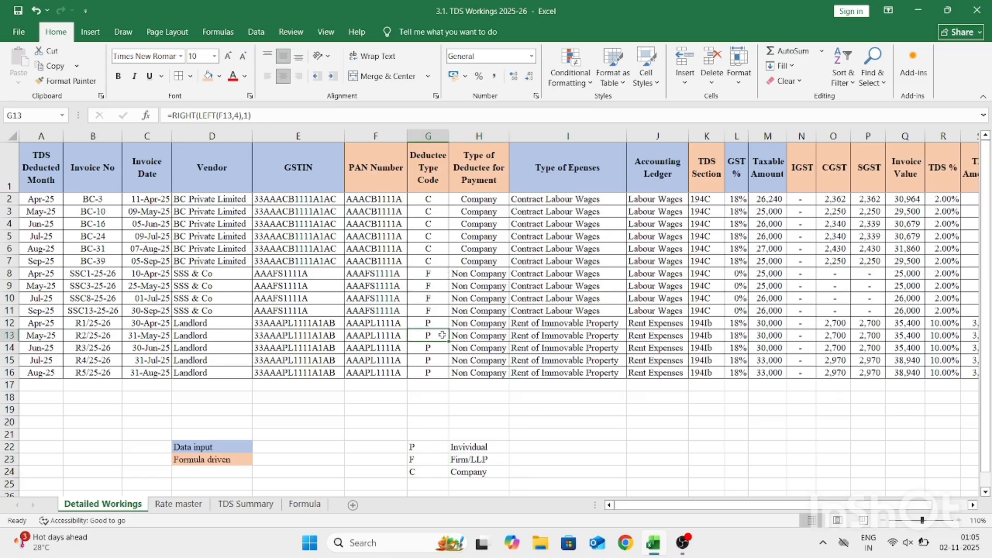
click(430, 446)
key(shift+Right)
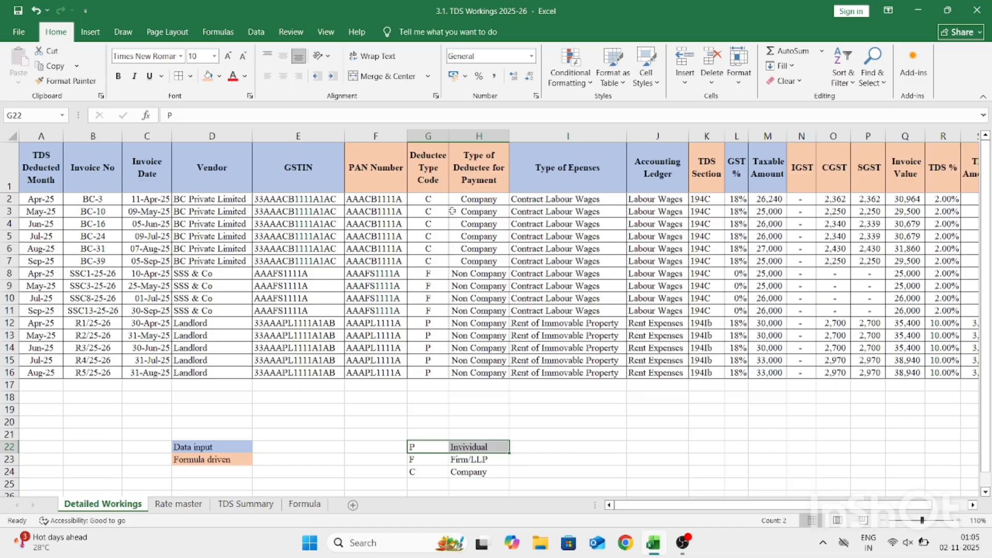
Review the Deductee Type Code and Type of Deductee for Payment columns and examine the IF formula in H7.
click(428, 132)
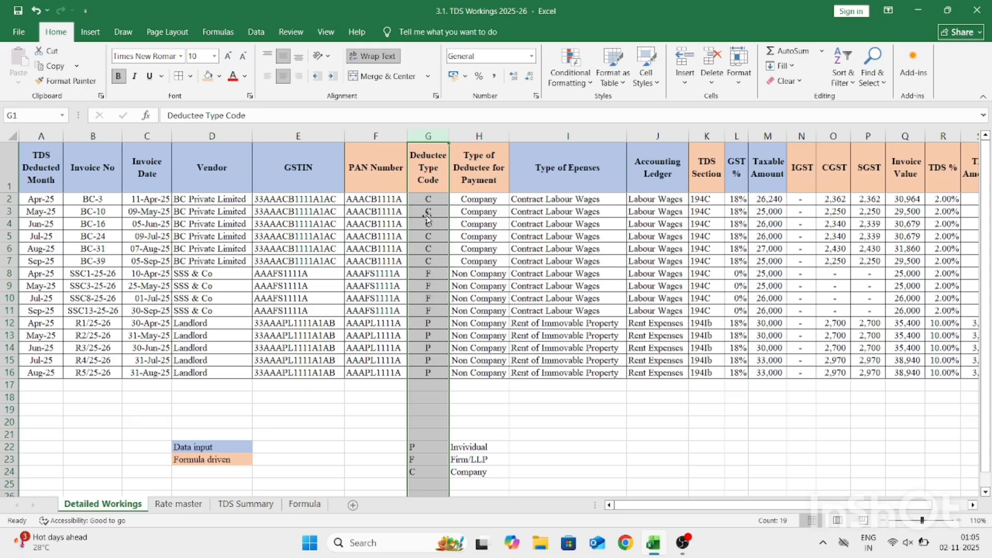
click(495, 136)
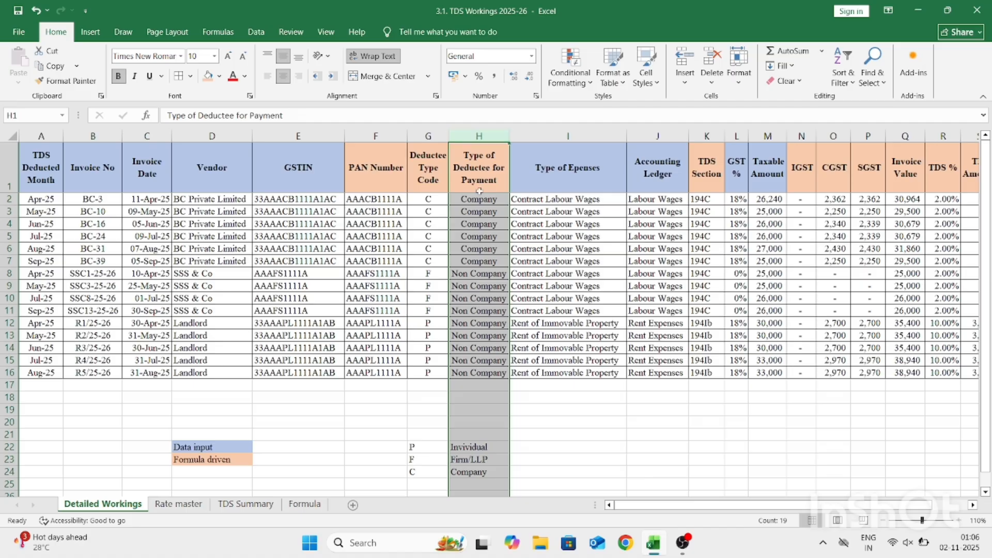
click(424, 201)
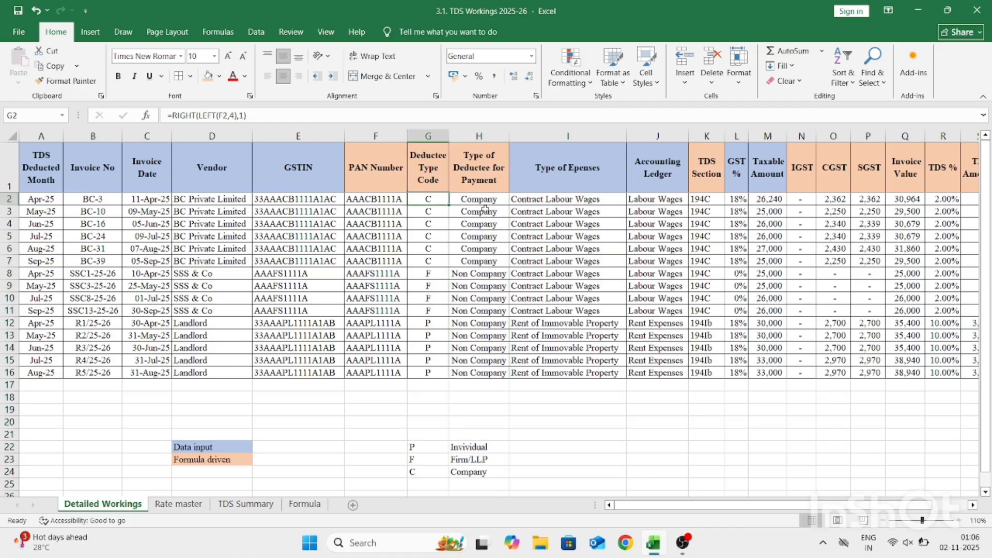
click(464, 265)
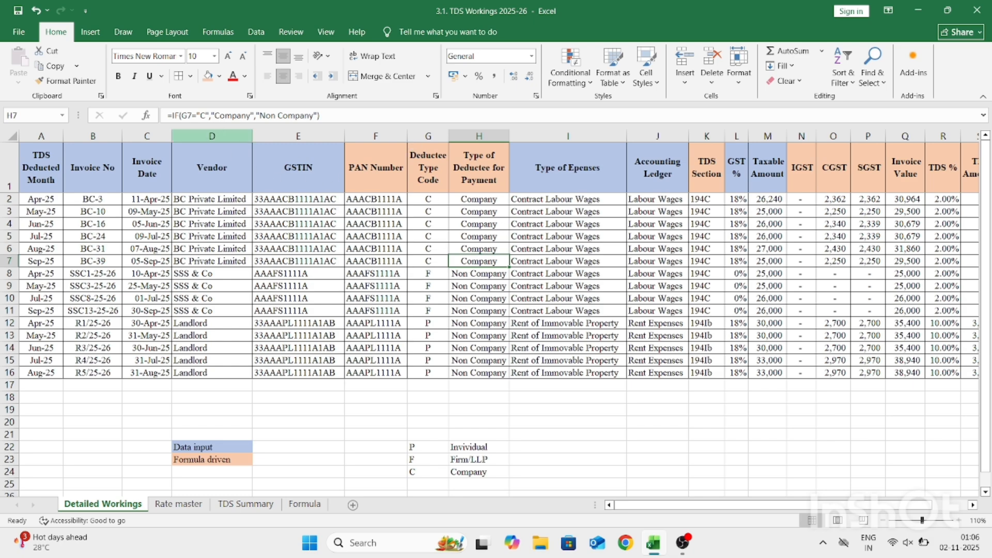
click(241, 115)
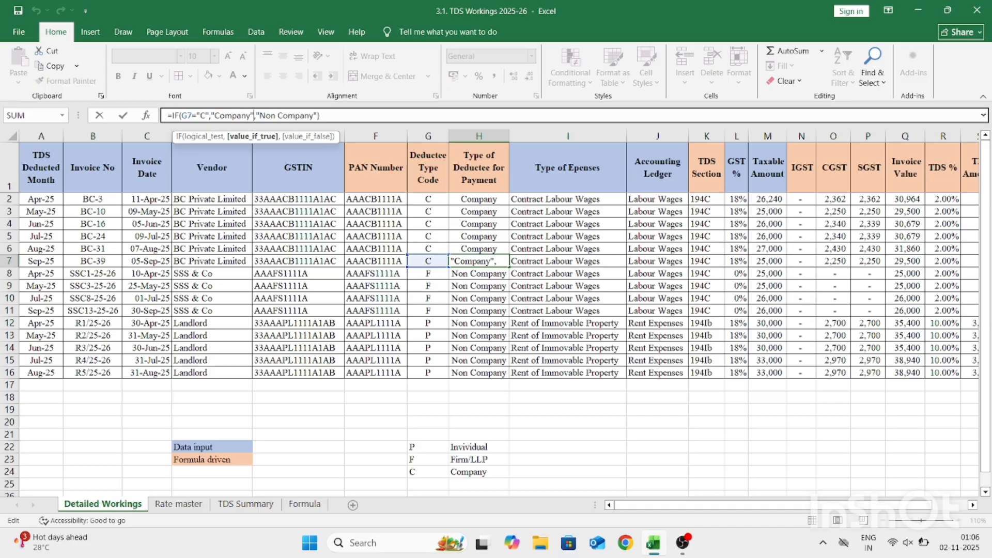
click(282, 116)
key(Return)
key(Up)
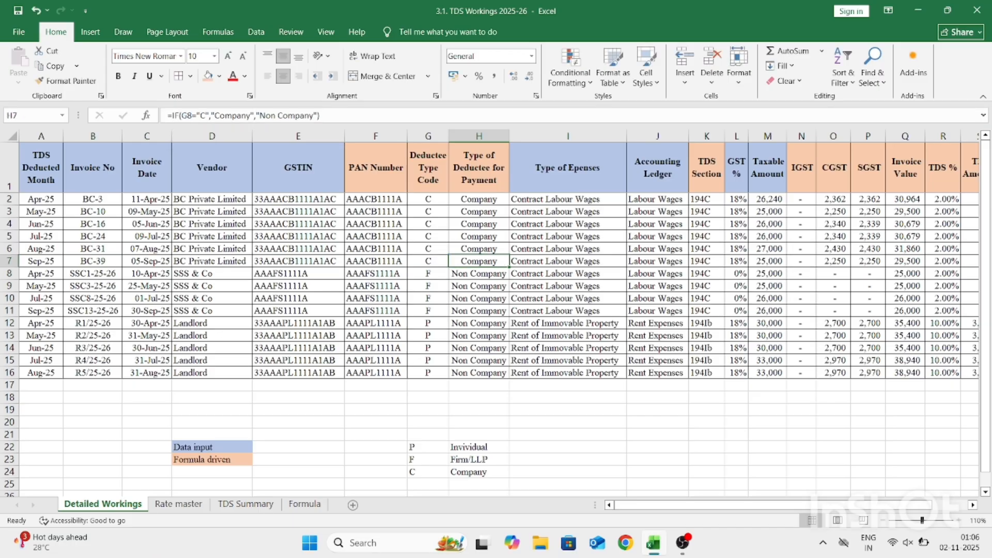
Look at the expense type and ledger entries in I7 and J7, and view the whole rate table on the Rate master sheet.
key(Right)
key(Right)
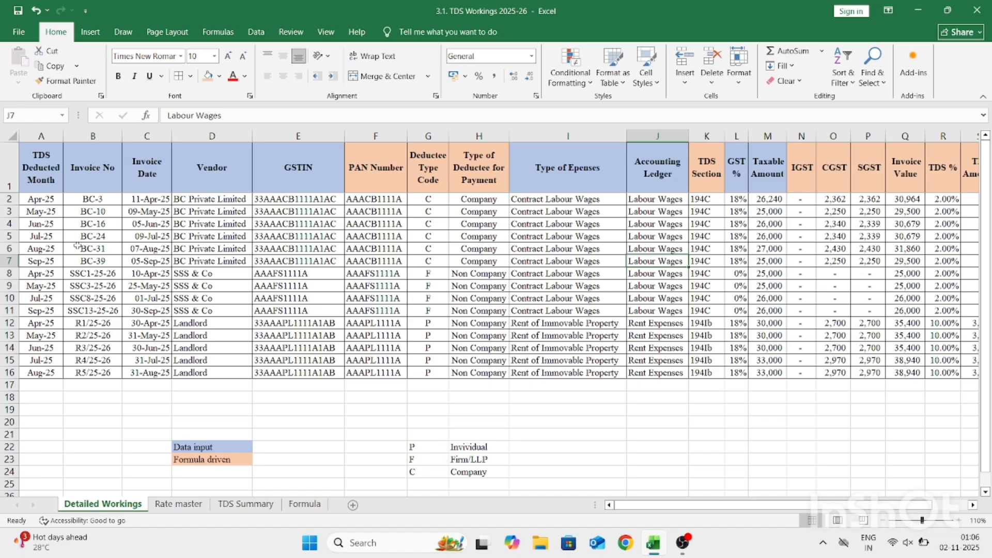
click(178, 504)
click(226, 230)
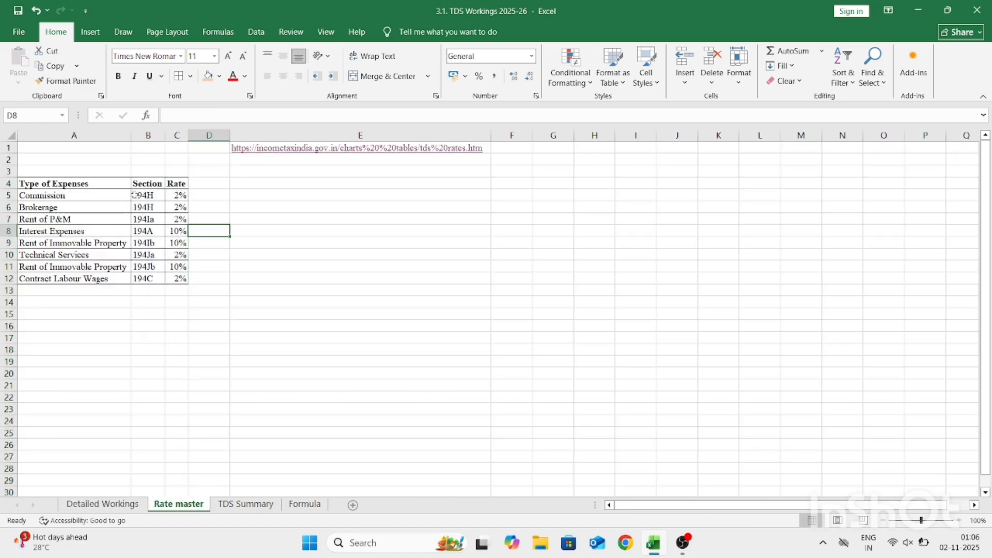
drag(57, 162, 170, 286)
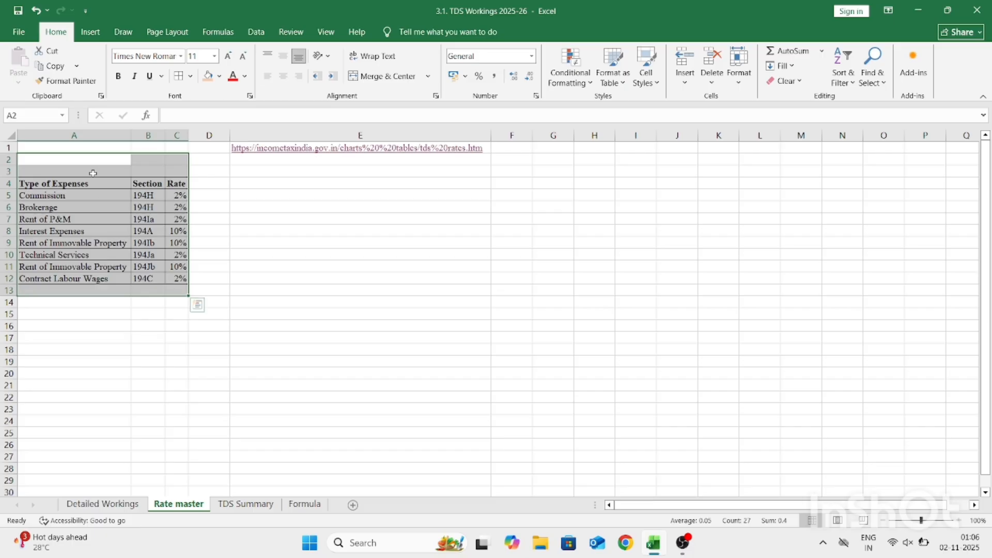
Review the expense types listed under Type of Expenses in the rate table, along with its Section and Rate columns.
click(80, 136)
click(70, 183)
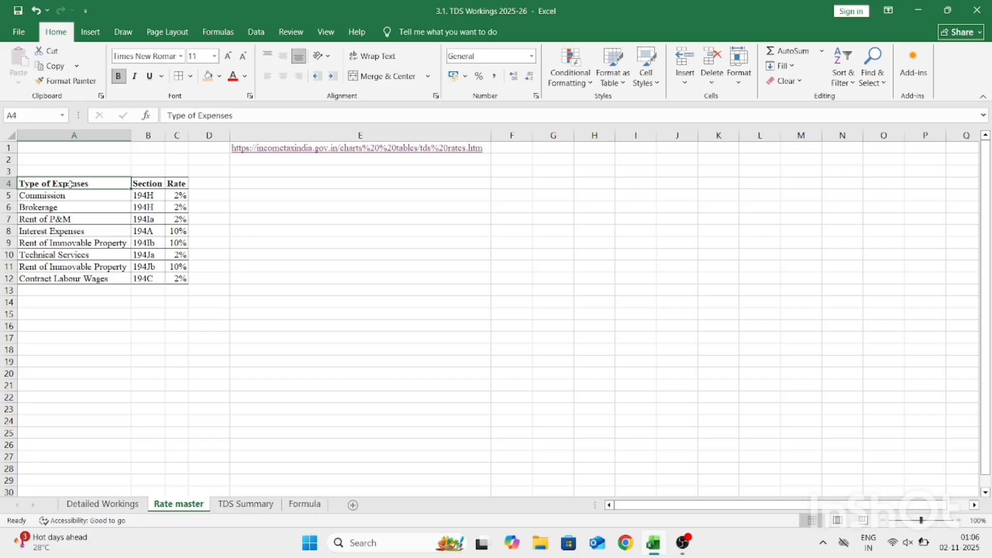
key(Down)
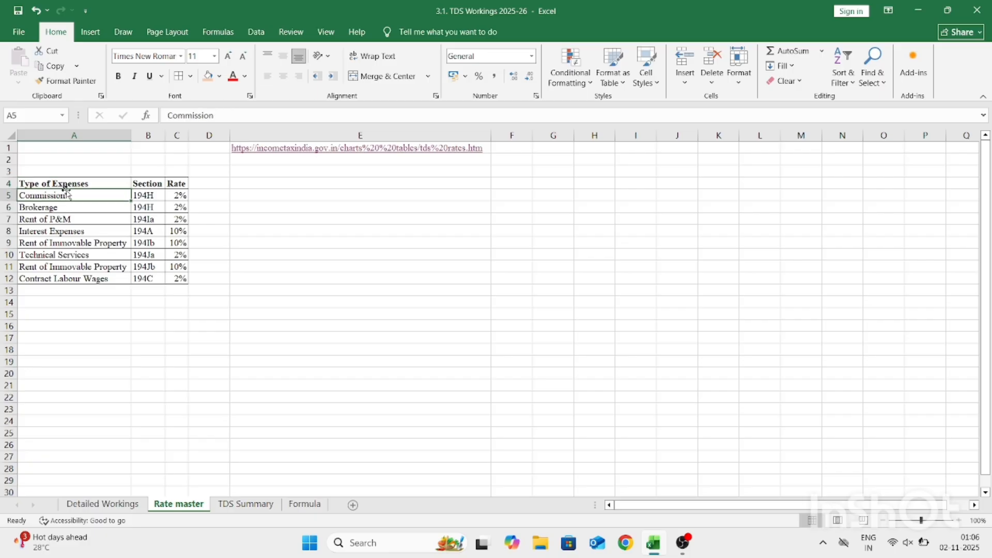
key(Down)
key(shift+Down)
key(shift+Down)
key(shift+Down)
key(shift+Down)
key(shift+Down)
key(shift+Down)
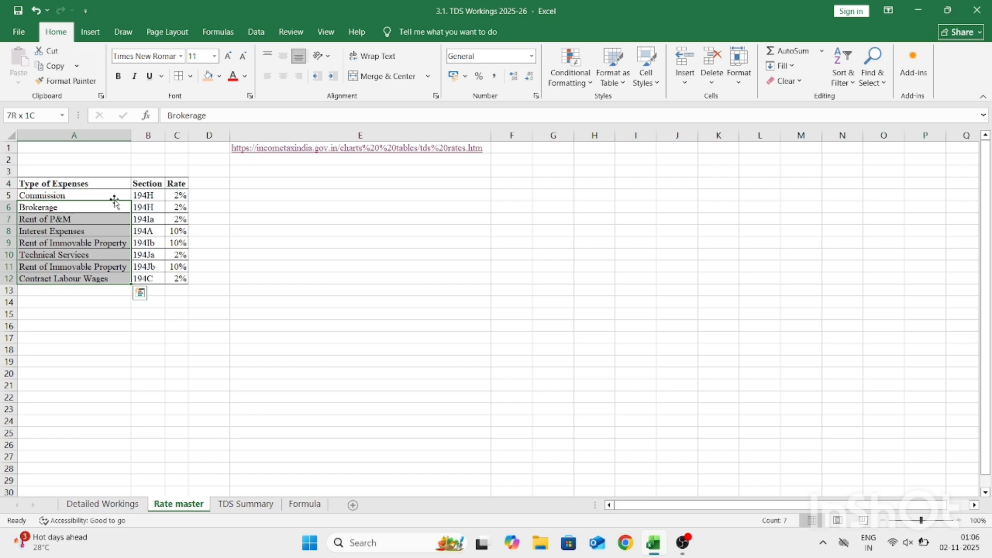
click(148, 135)
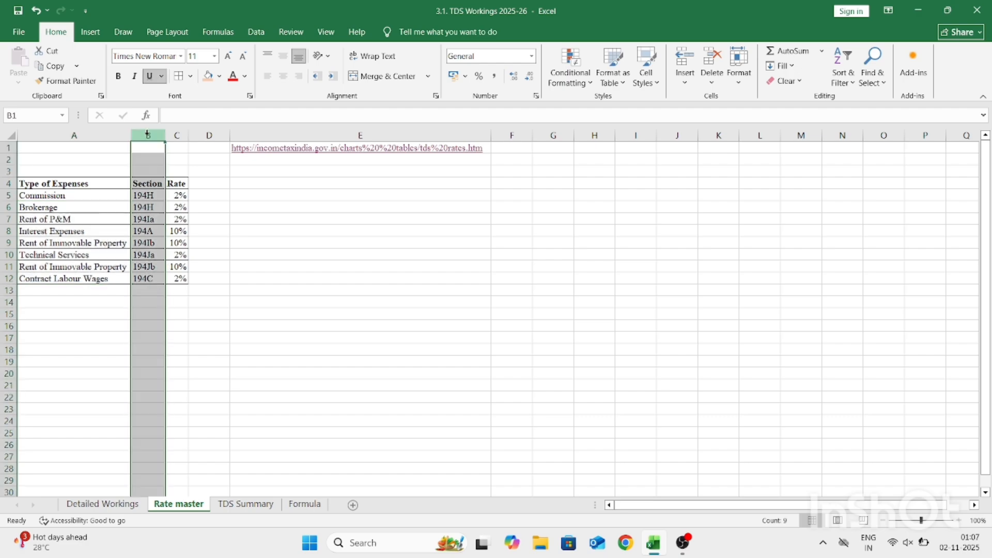
click(178, 135)
click(239, 188)
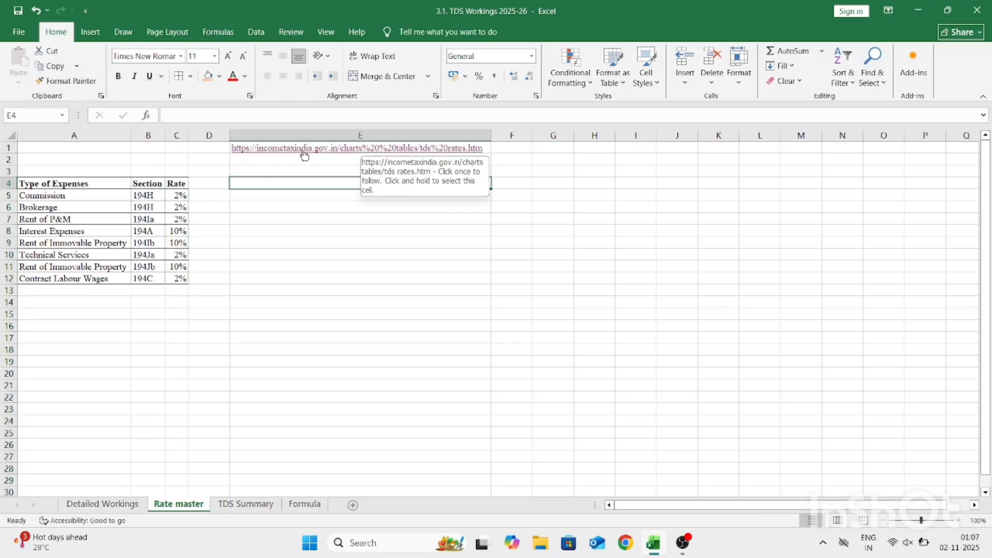
Open the income tax department's TDS rates page linked in E1 and check the assessment year it applies to.
click(333, 154)
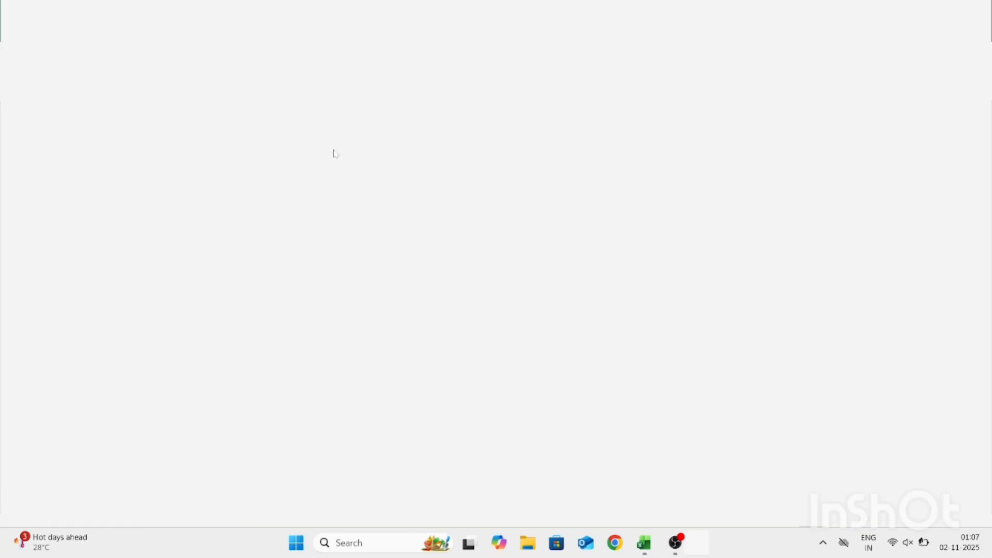
scroll(296, 232, down, 3)
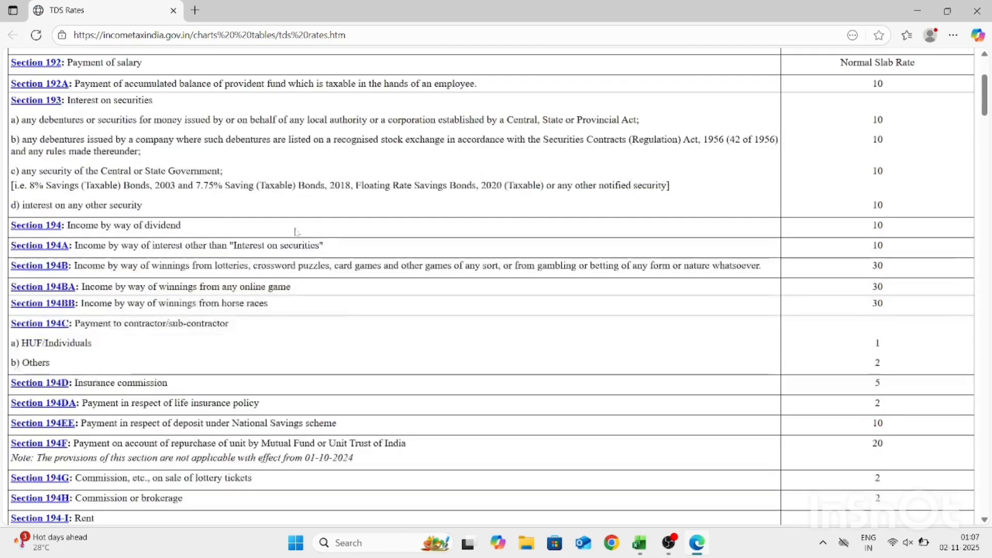
scroll(295, 232, down, 3)
scroll(726, 163, up, 6)
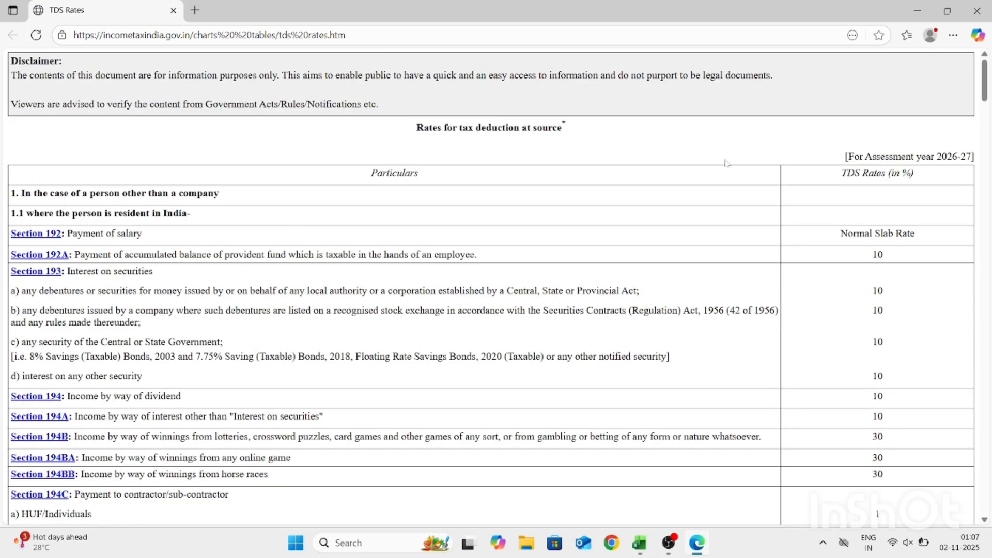
triple_click(900, 155)
click(511, 285)
Look up the rates for Section 194H commission or brokerage, Section 194-IB rent and the two Section 194-I rent categories.
scroll(511, 286, down, 6)
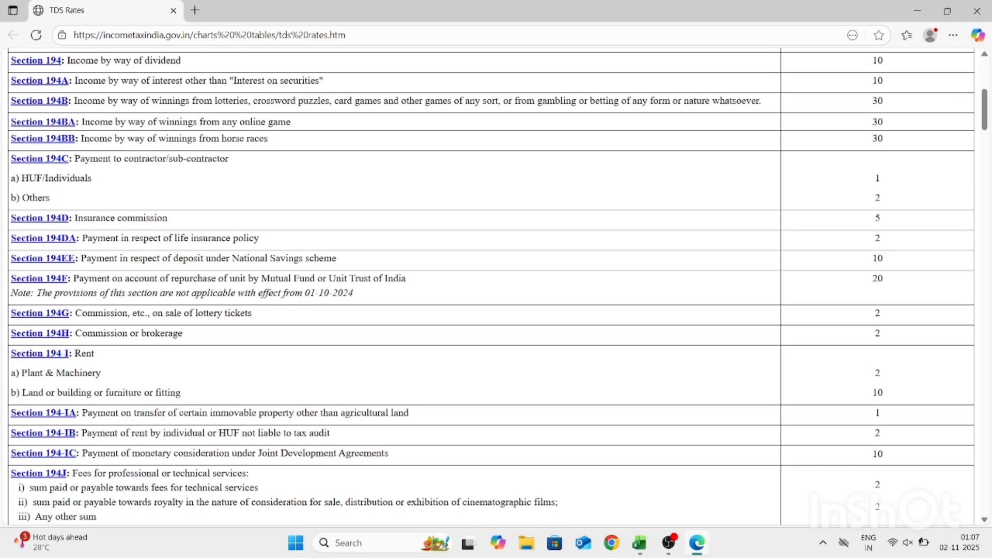
drag(95, 333, 922, 333)
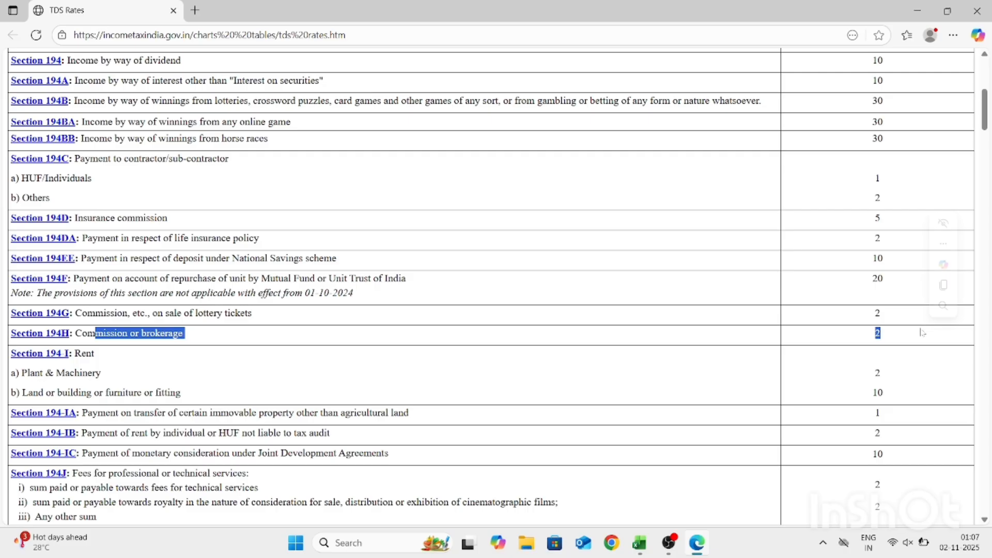
drag(120, 433, 913, 432)
click(445, 378)
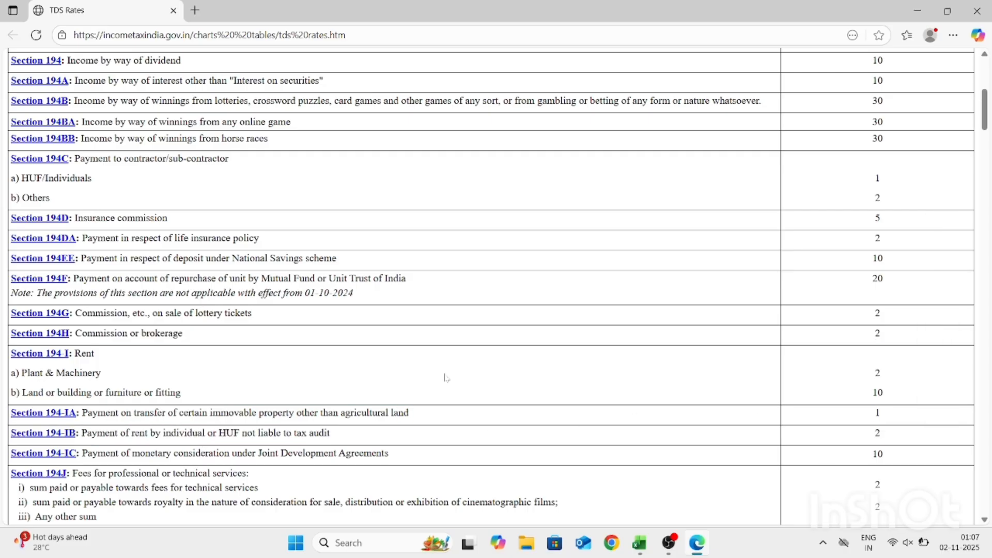
scroll(446, 377, down, 1)
drag(46, 347, 890, 372)
click(682, 368)
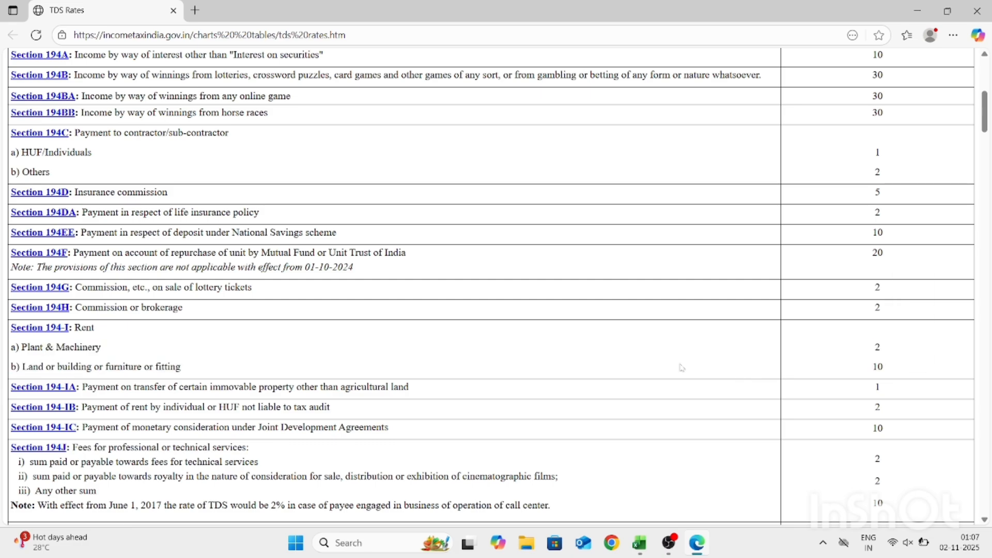
Switch back to the Excel workbook's Detailed Workings sheet and examine the TDS Section VLOOKUP formula in K2.
key(alt+Tab)
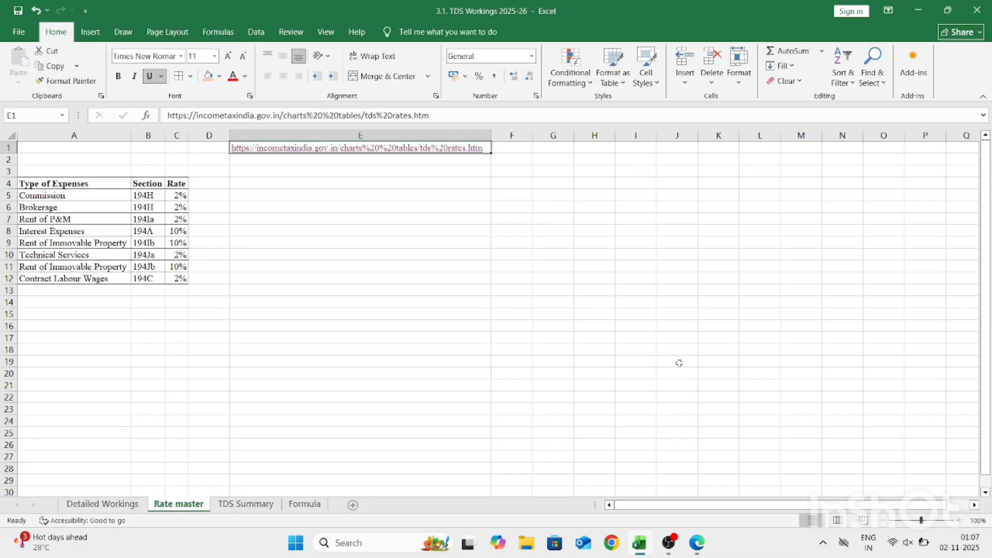
key(ctrl+Page_Up)
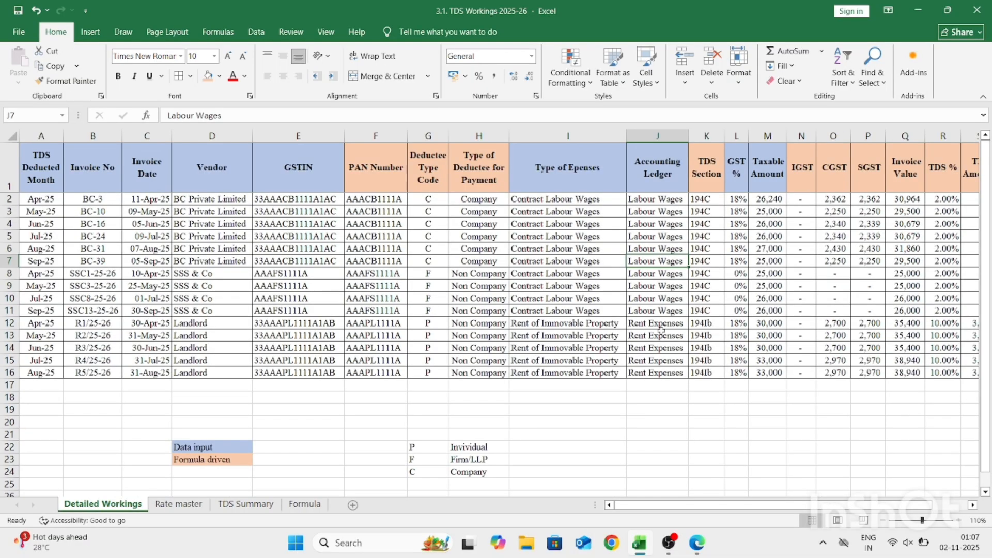
click(719, 203)
key(F2)
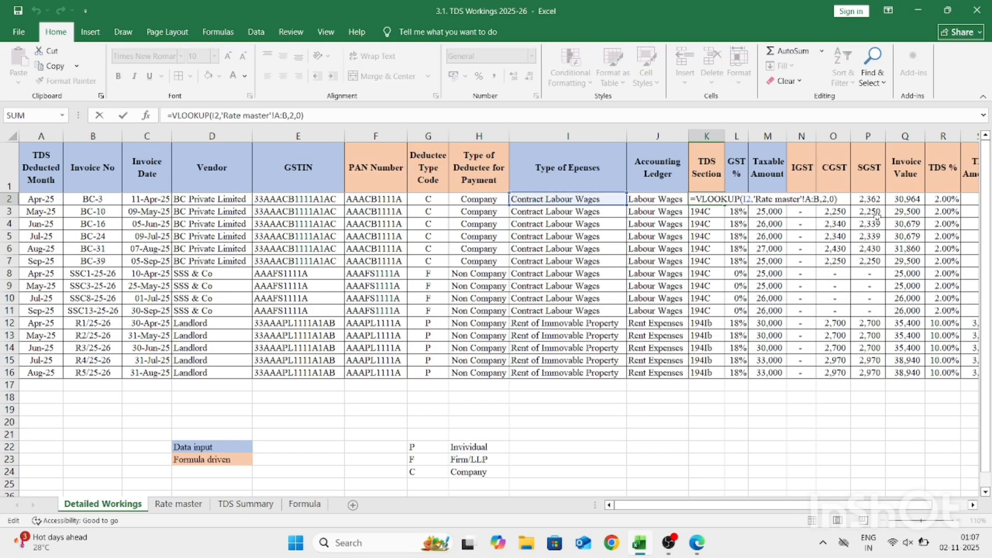
key(Escape)
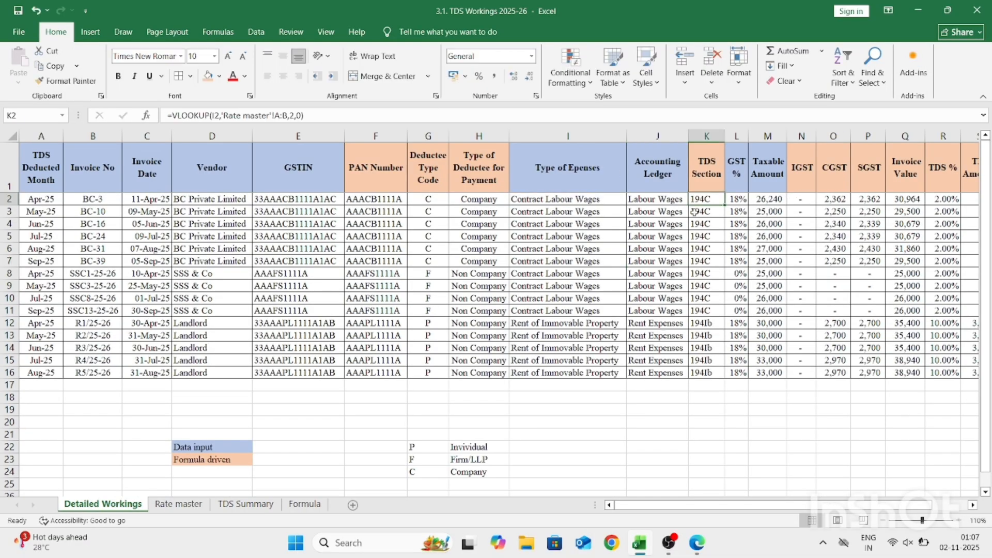
Review the row 2 entries from GST % through the taxable amount and tax columns to the Invoice Value formula in Q2.
key(Right)
key(Right)
key(Right)
key(Right)
key(Right)
key(Right)
key(Right)
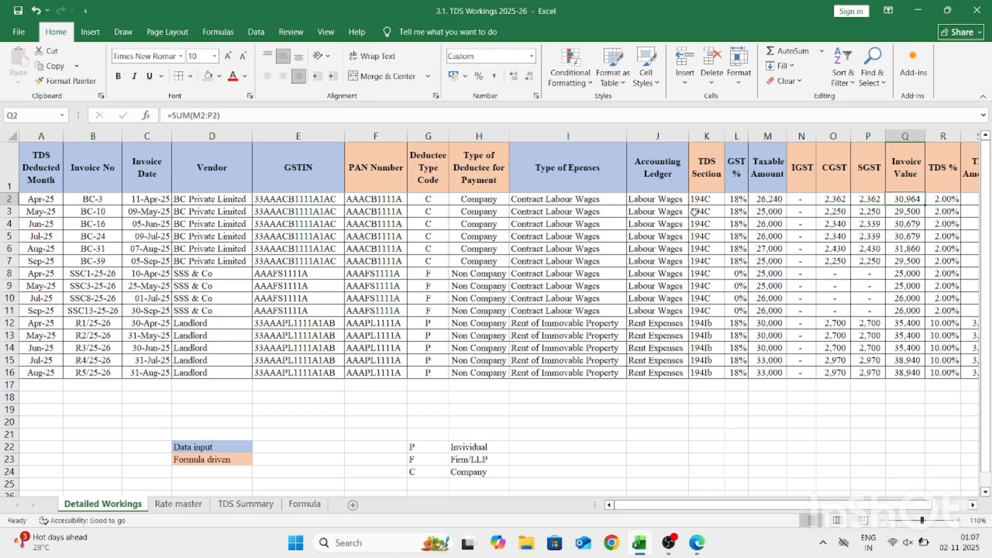
Examine the TDS % formula in R2, tracing the first AND condition that compares K2 with "194C".
key(F2)
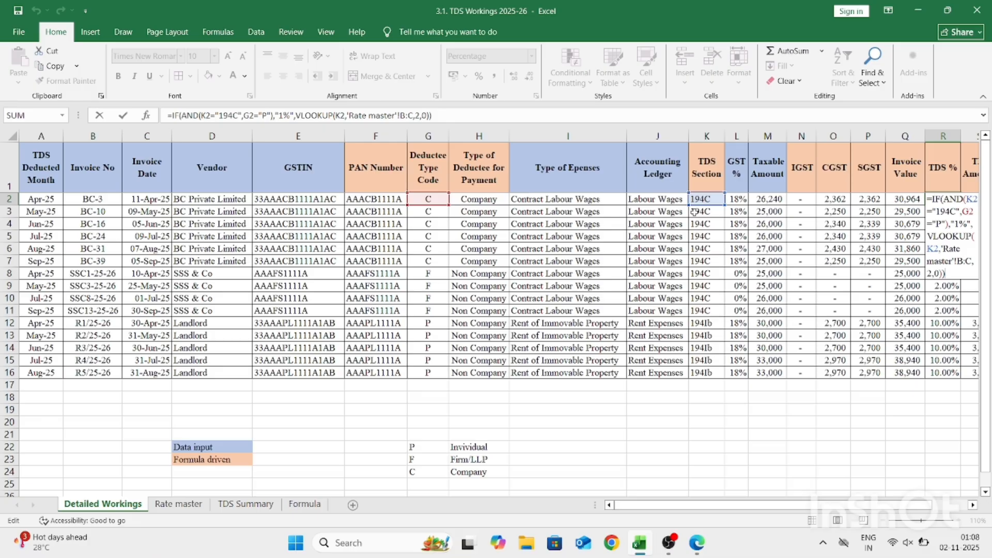
click(169, 114)
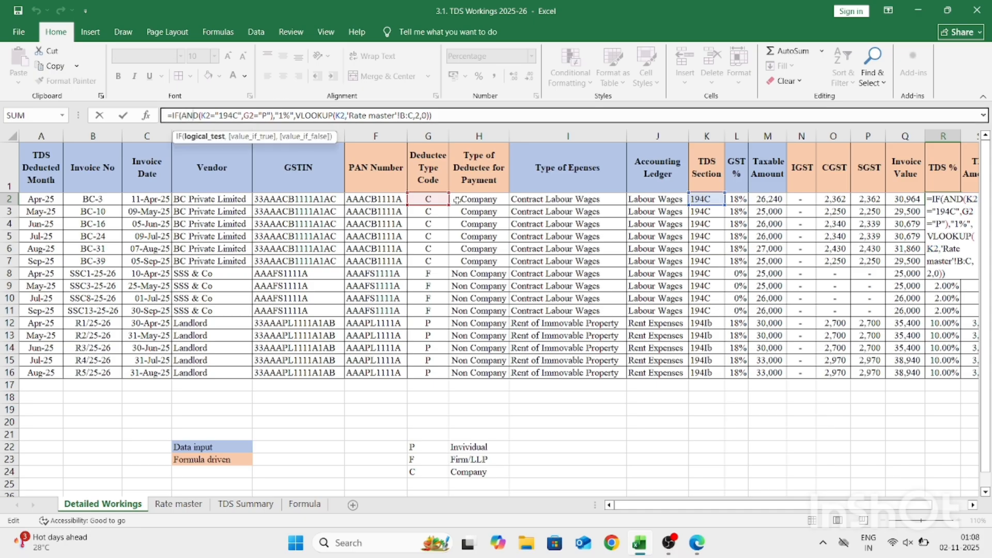
key(Right)
key(Right)
key(shift+Right)
key(shift+Right)
key(shift+Right)
key(shift+Right)
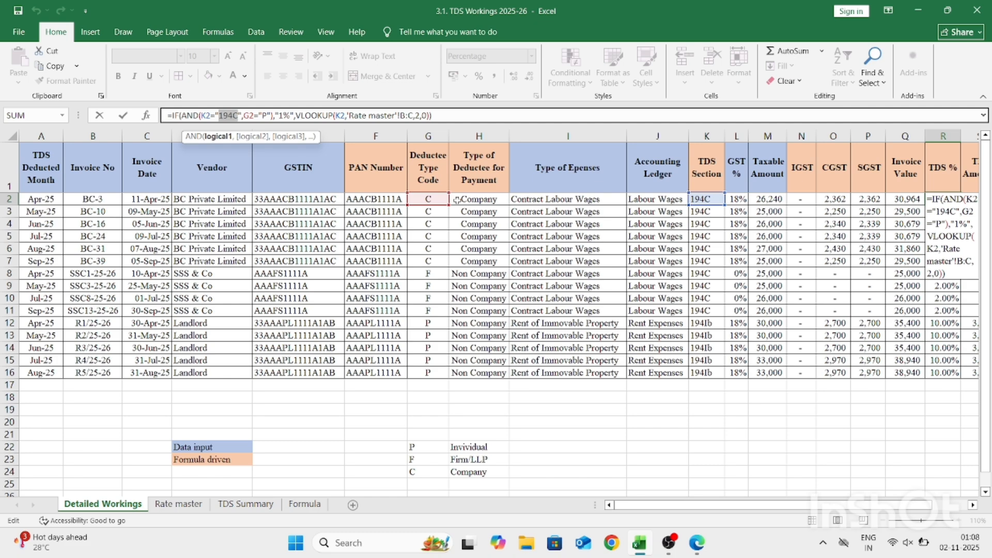
Trace the second AND condition in the R2 formula, which compares the deductee code in G2 with "P".
key(Right)
key(Right)
key(Right)
key(Right)
key(Right)
key(Right)
key(Right)
key(shift+Right)
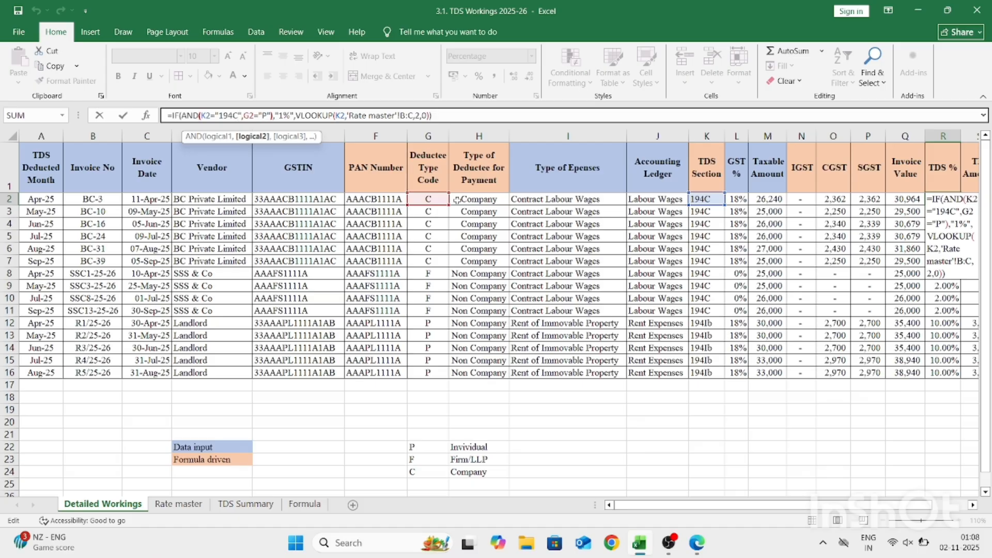
Trace the value-if-true argument "1%" of the IF formula in R2, continuing to the value-if-false argument.
key(Right)
key(Right)
key(Right)
key(Right)
key(Right)
key(Right)
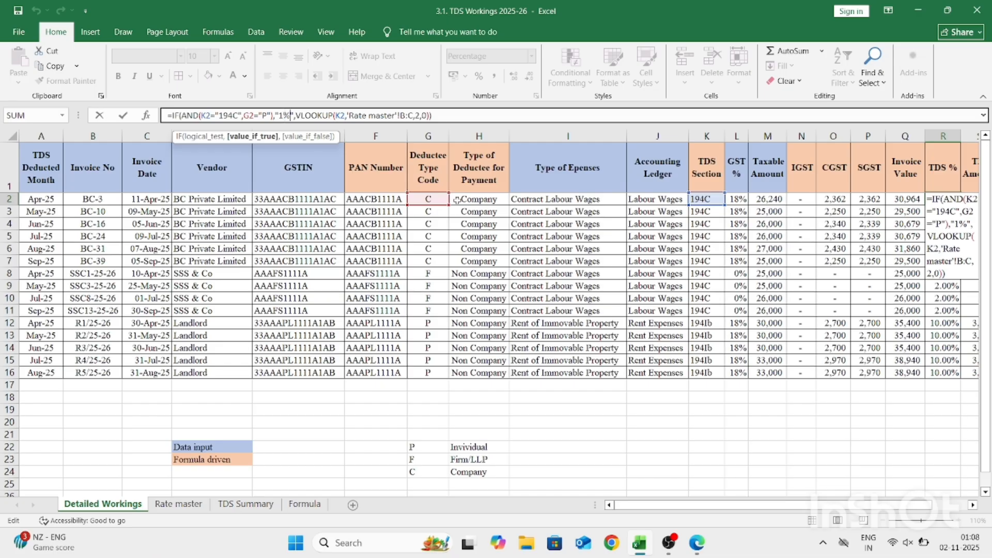
key(Right)
key(Right)
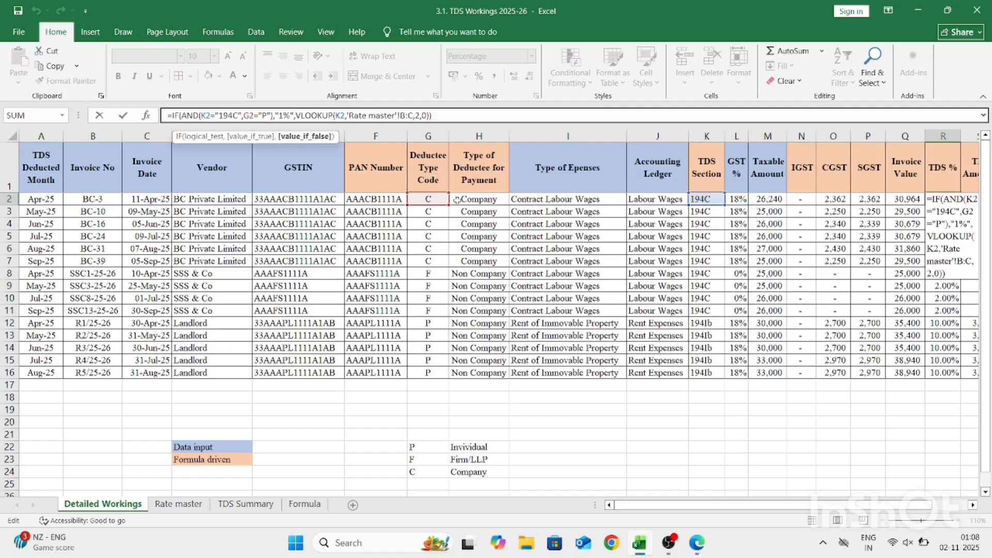
Trace the value-if-false VLOOKUP in R2 to its lookup value K2 and highlight the TDS Section column.
key(Right)
key(Right)
key(Right)
key(Right)
key(Right)
key(Right)
key(Right)
key(Right)
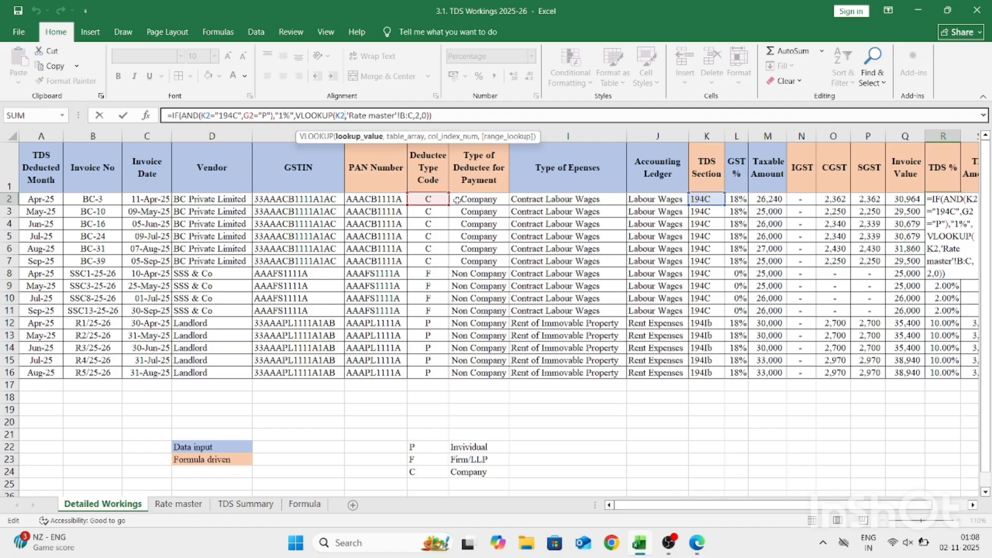
key(Escape)
click(710, 137)
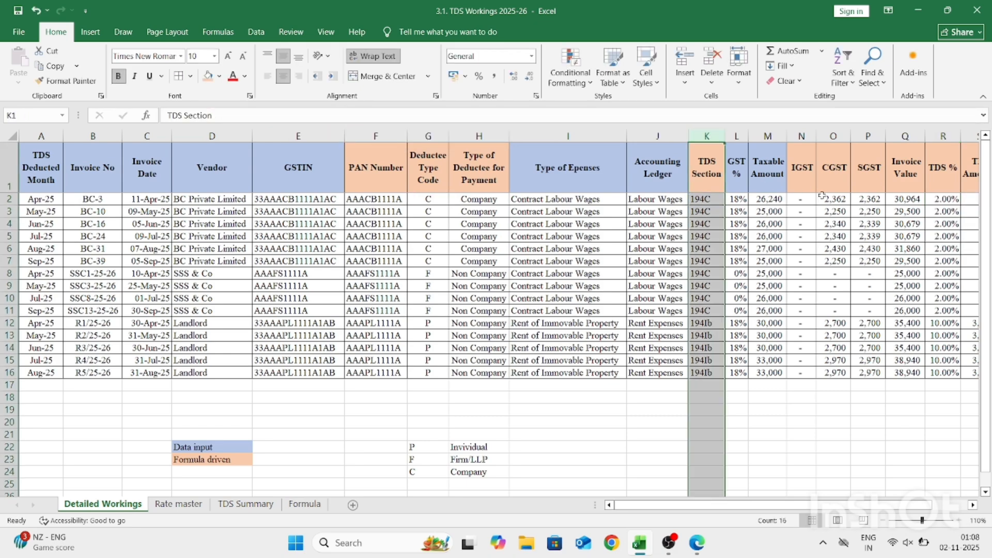
Examine the table array of the VLOOKUP in R2 against columns B:C of the Rate master sheet, ending back on Detailed Workings.
click(932, 196)
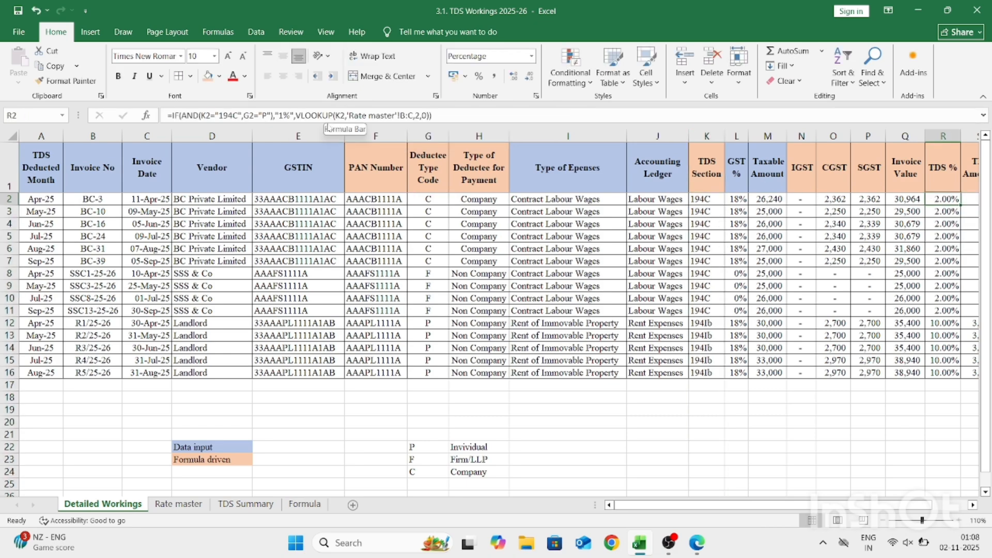
click(334, 115)
click(397, 114)
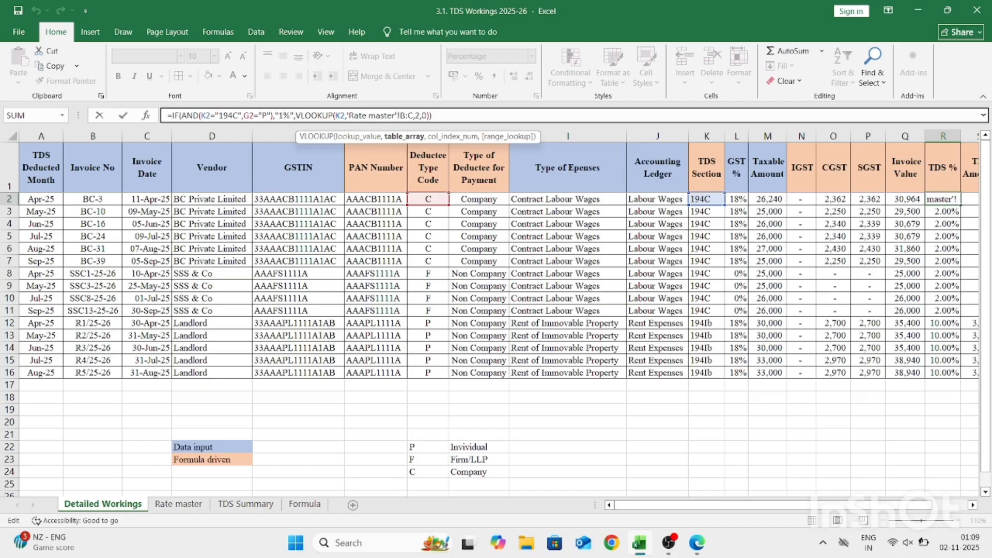
key(Escape)
key(ctrl+Page_Down)
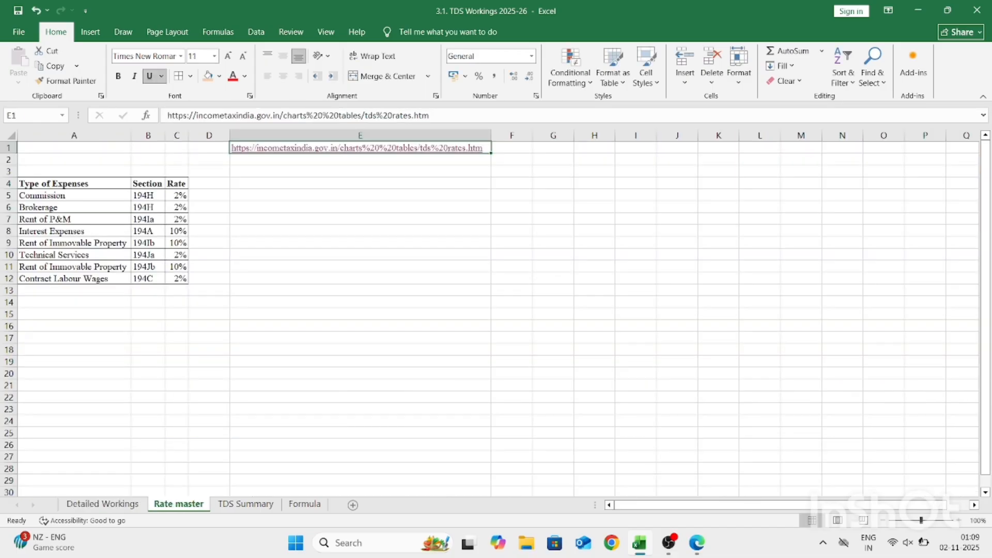
drag(162, 135, 186, 137)
key(ctrl+Page_Up)
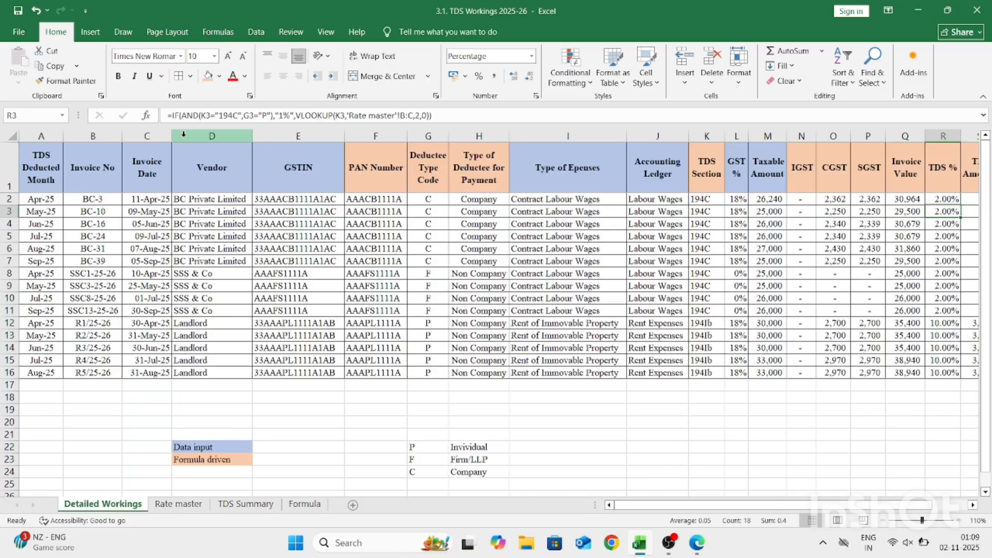
Examine the TDS Amount formula in S2, which rounds the product of M2 and R2.
key(Up)
key(Right)
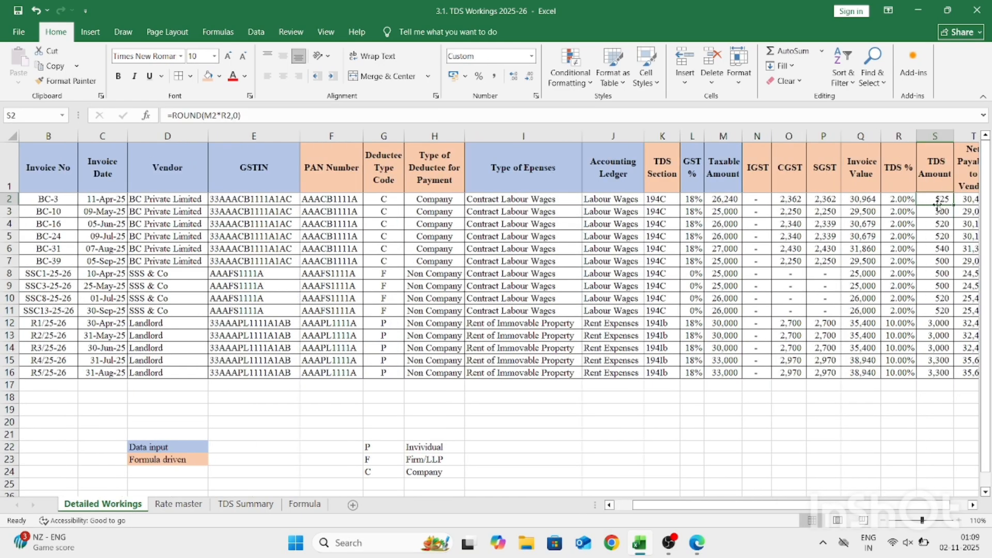
key(F2)
key(Escape)
key(F2)
key(Escape)
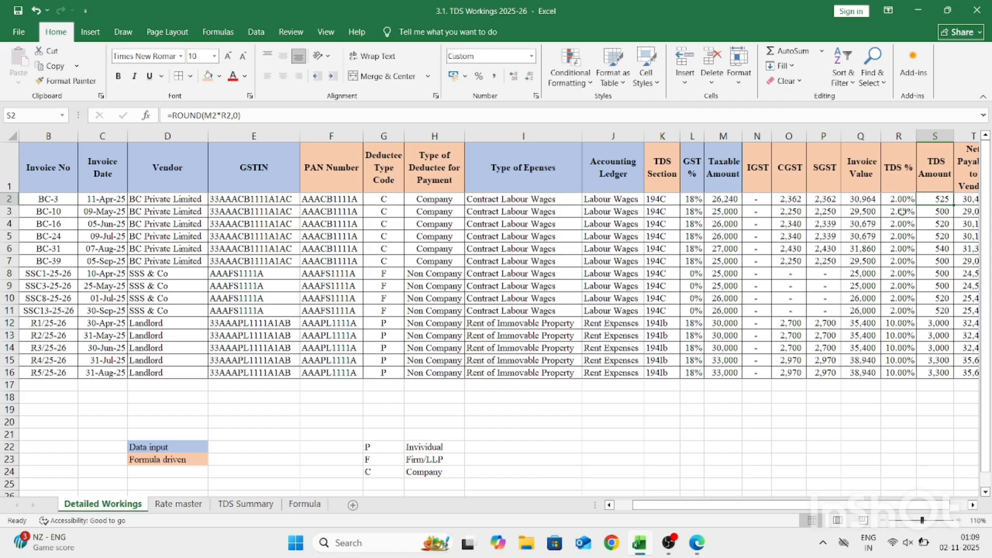
Compare the Taxable Amount and Invoice Value columns, and inspect the CGST formula in O2.
click(723, 136)
click(861, 135)
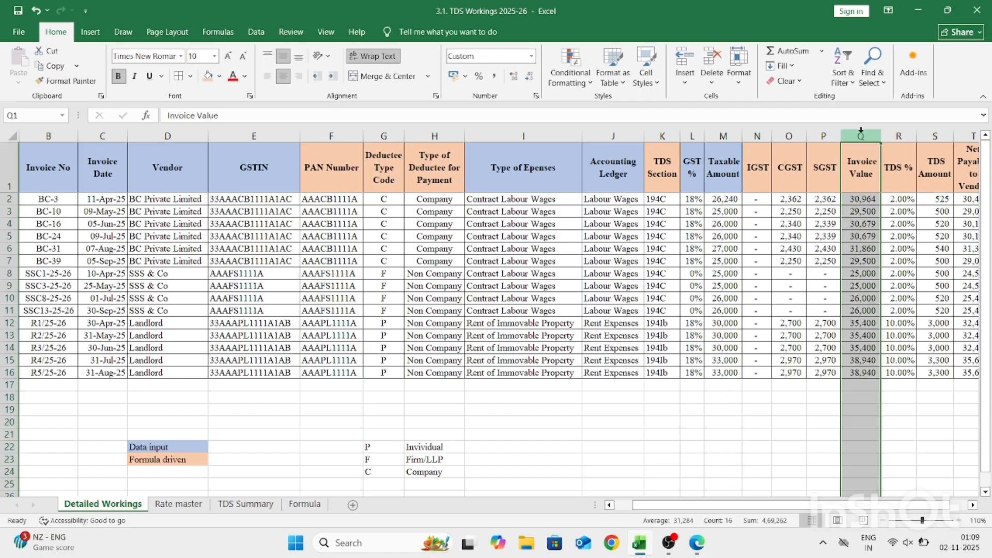
click(780, 190)
click(779, 192)
key(F2)
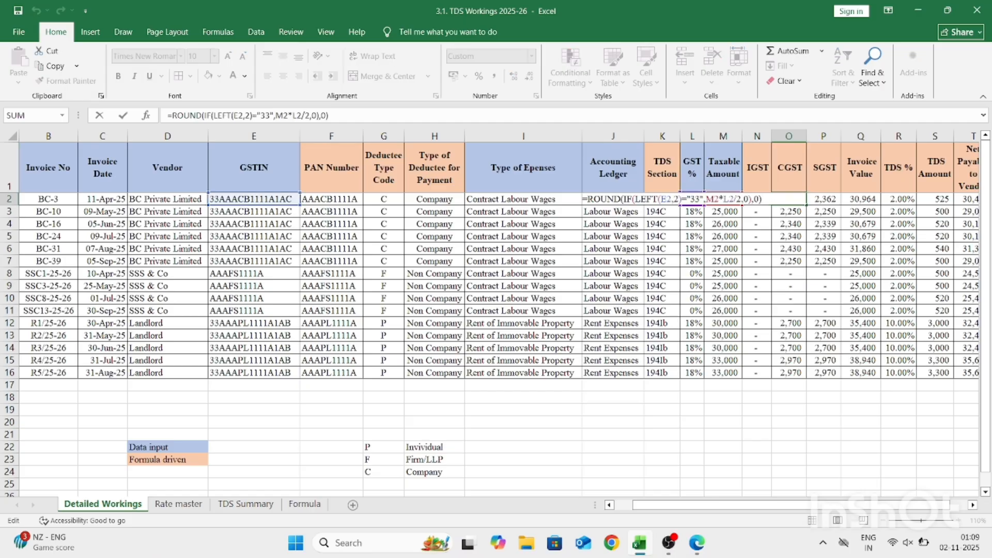
key(Escape)
Highlight the Taxable Amount column and trace it as the base of the TDS Amount formula in S2.
click(730, 136)
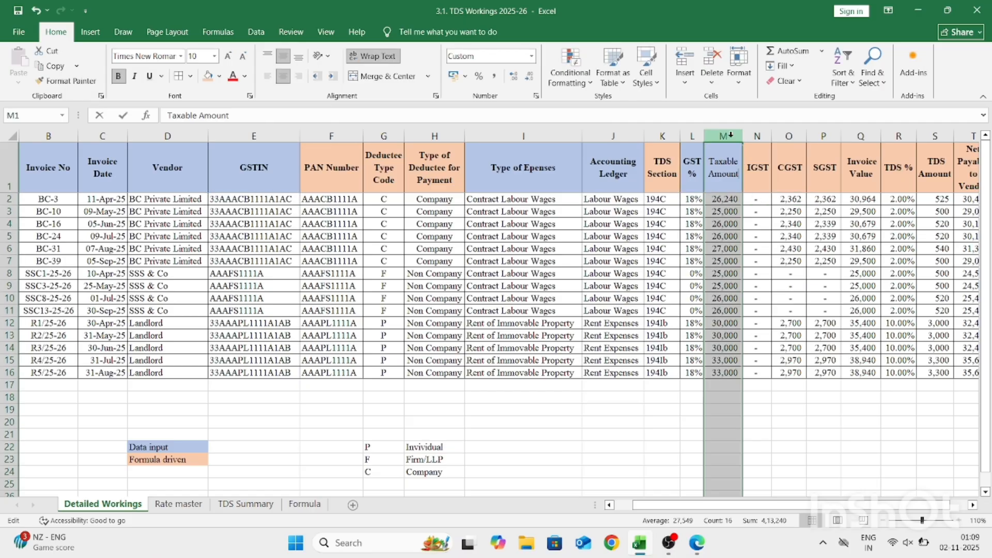
double_click(935, 199)
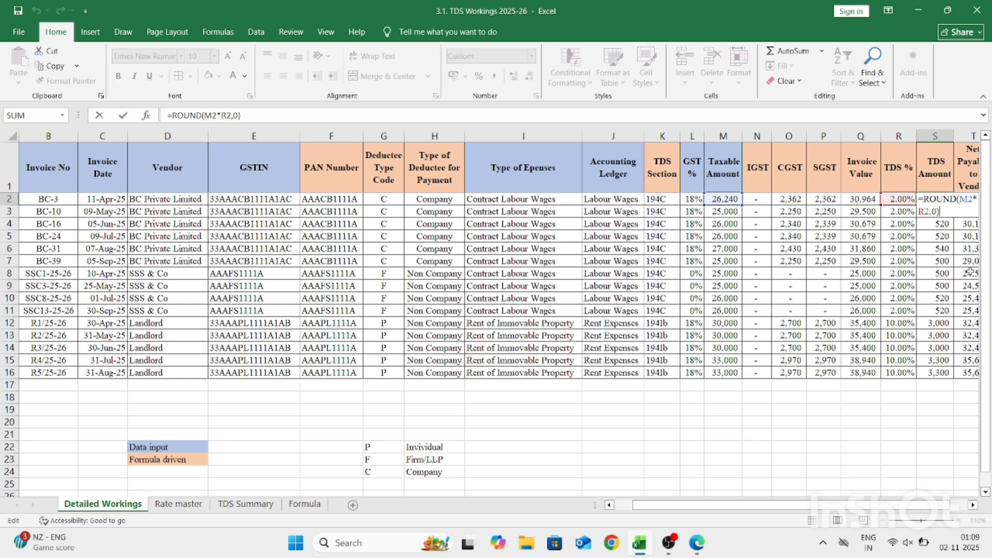
key(Escape)
Examine the Net Payable to Vendor formula in T2, tracing its references to Q2 and S2.
key(Right)
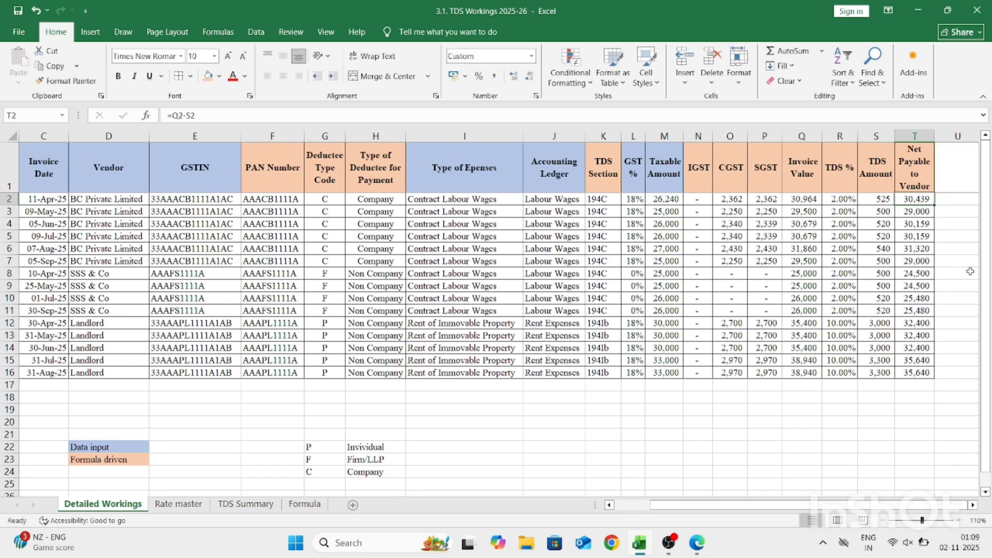
key(Up)
key(Down)
key(F2)
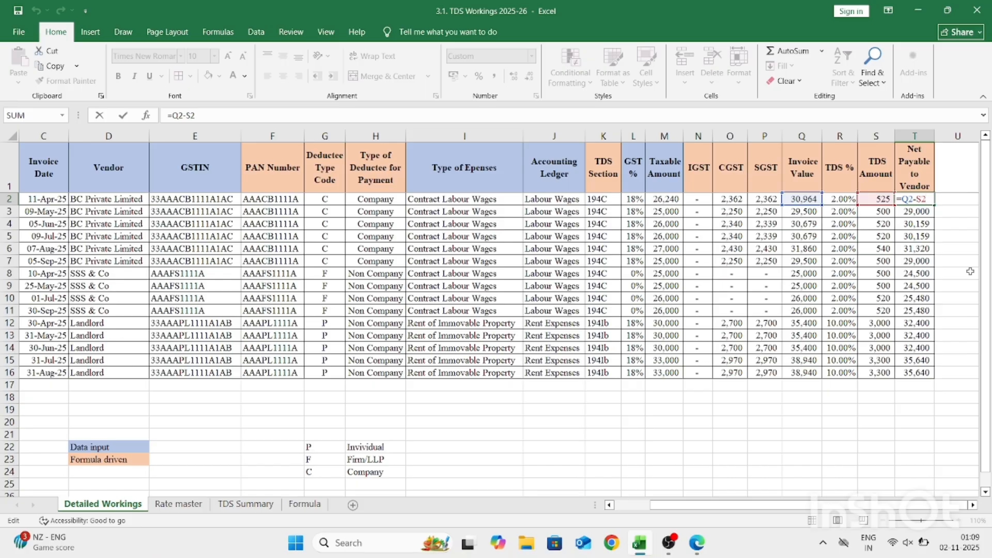
key(Escape)
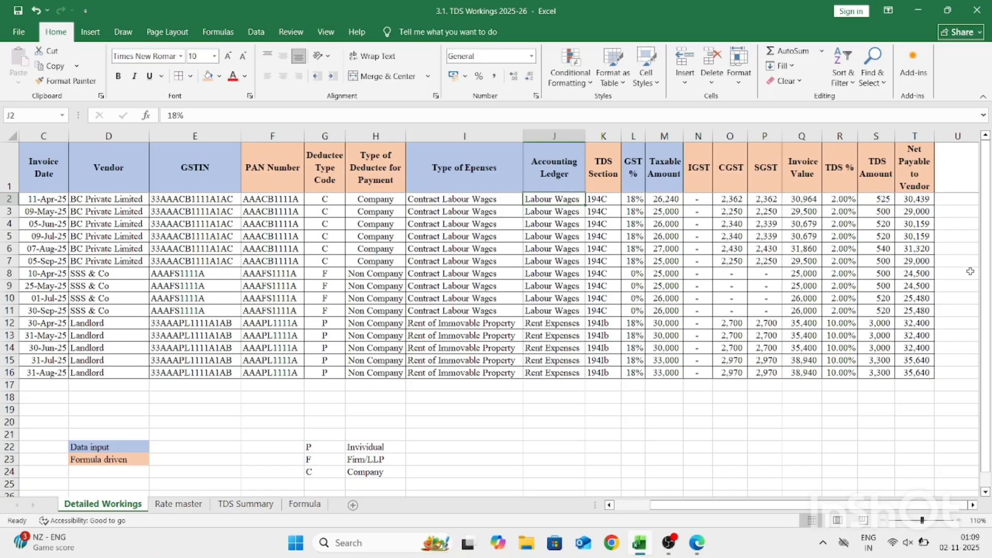
Review row 2 across to the Net Payable to Vendor column and return to the TDS Deducted Month entry in A2.
key(Home)
key(Right)
key(Right)
key(Right)
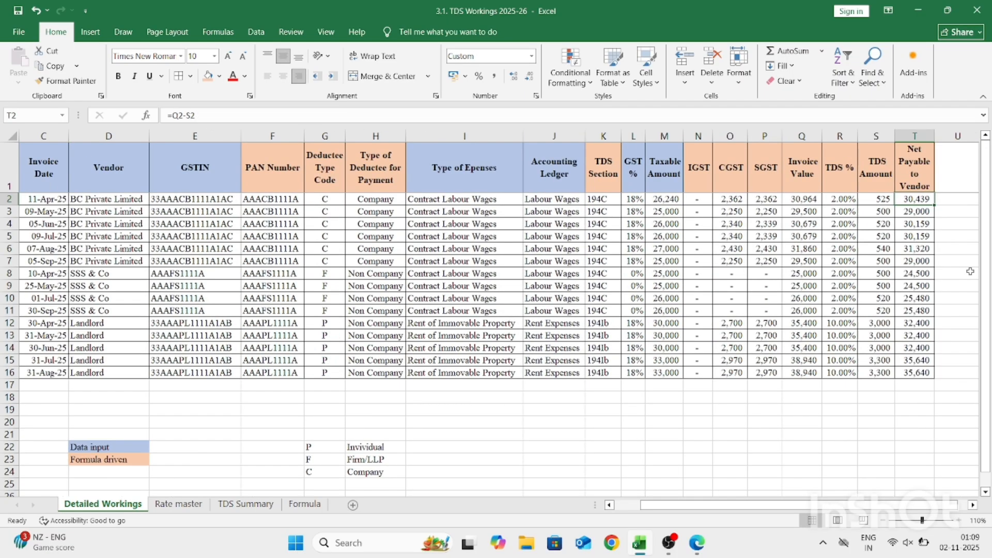
key(Home)
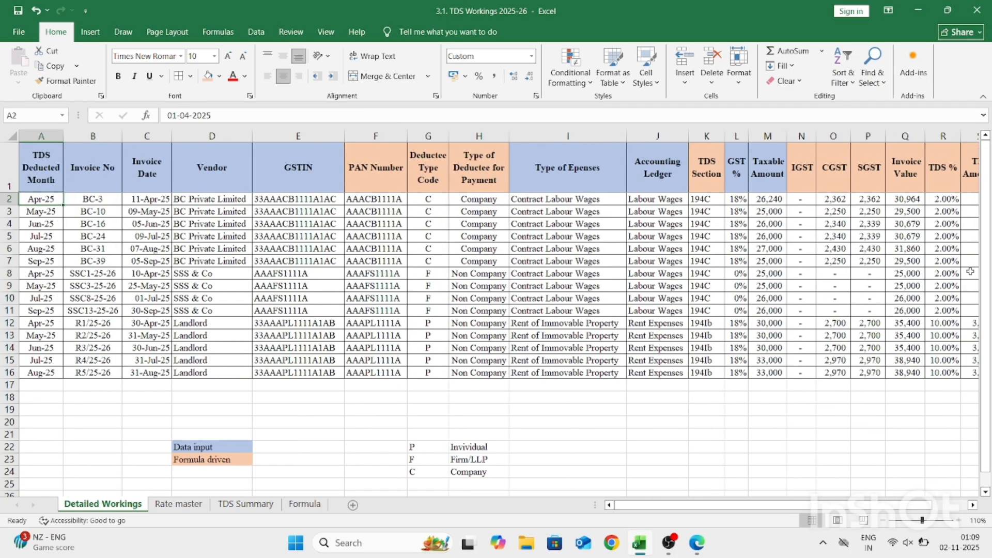